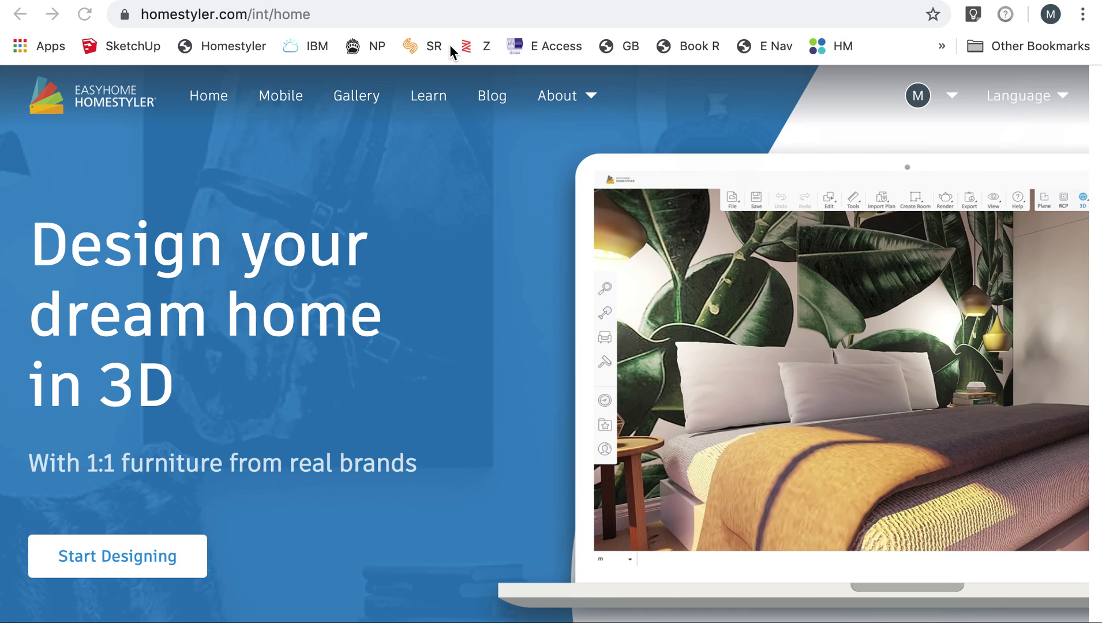
Check the account options, then scroll through the start-a-project welcome page.
click(921, 105)
click(930, 105)
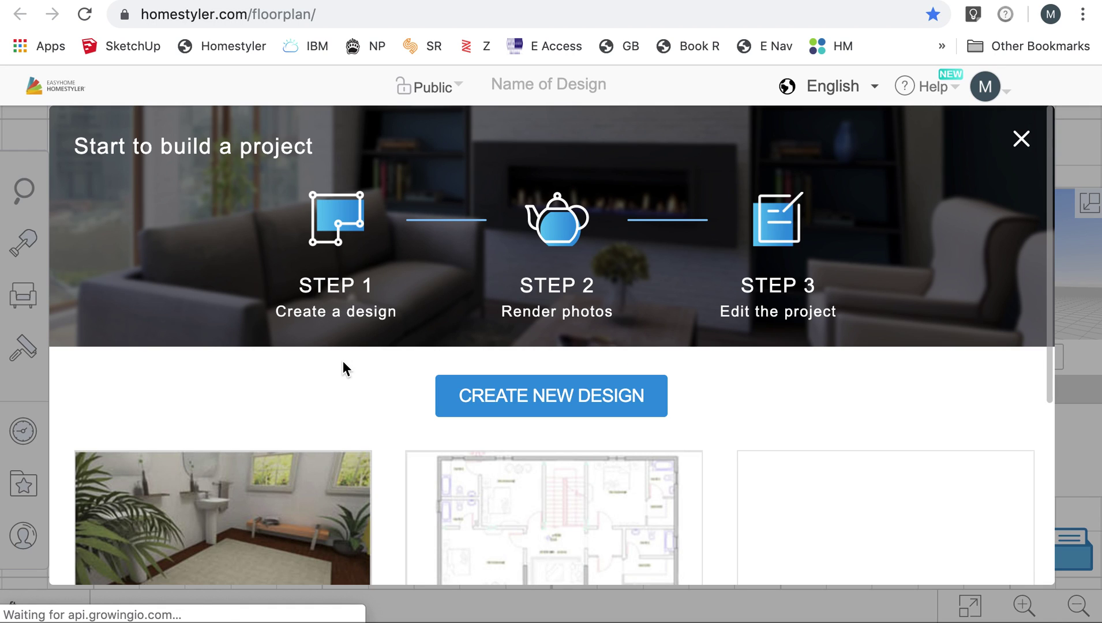
scroll(342, 369, down, 3)
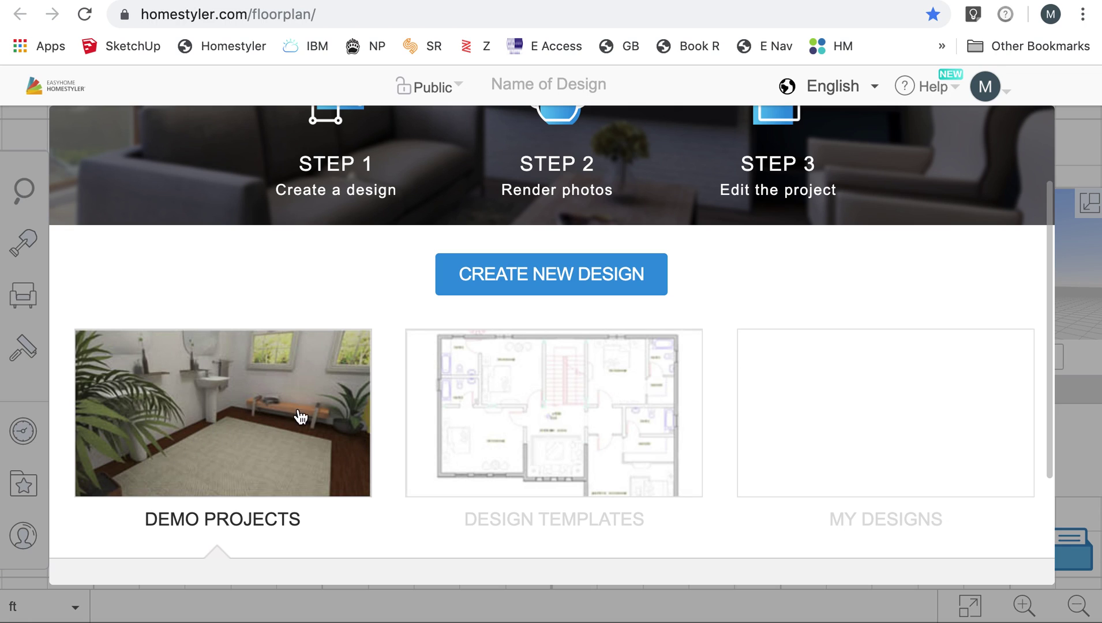
scroll(249, 434, down, 1)
Browse Design Templates and My Designs, then start a new blank design.
click(545, 348)
click(747, 361)
scroll(750, 359, up, 2)
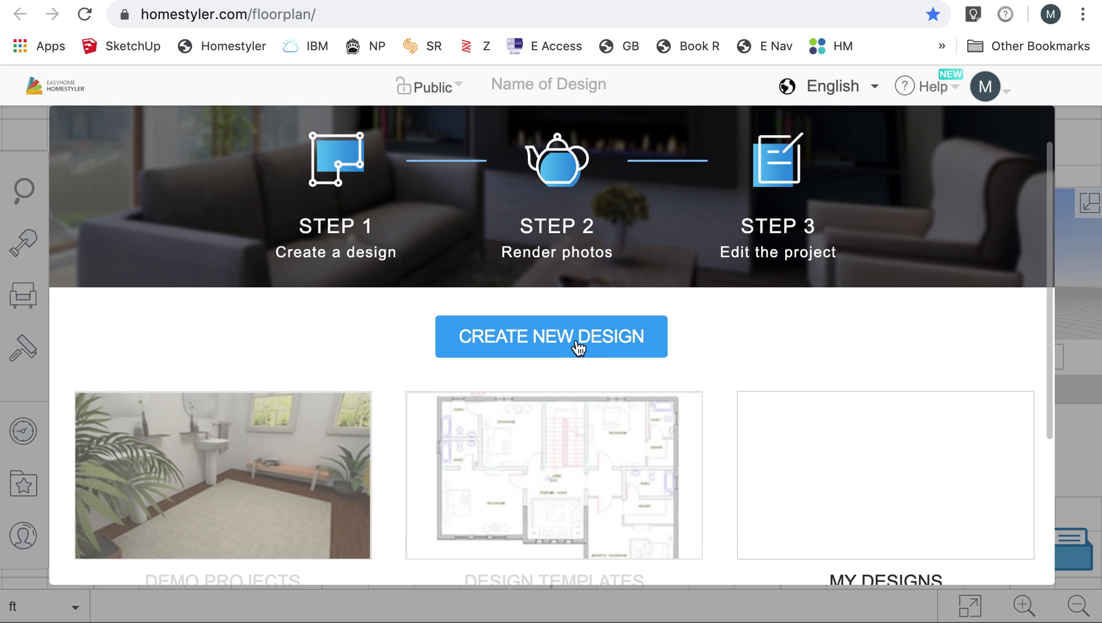
click(578, 346)
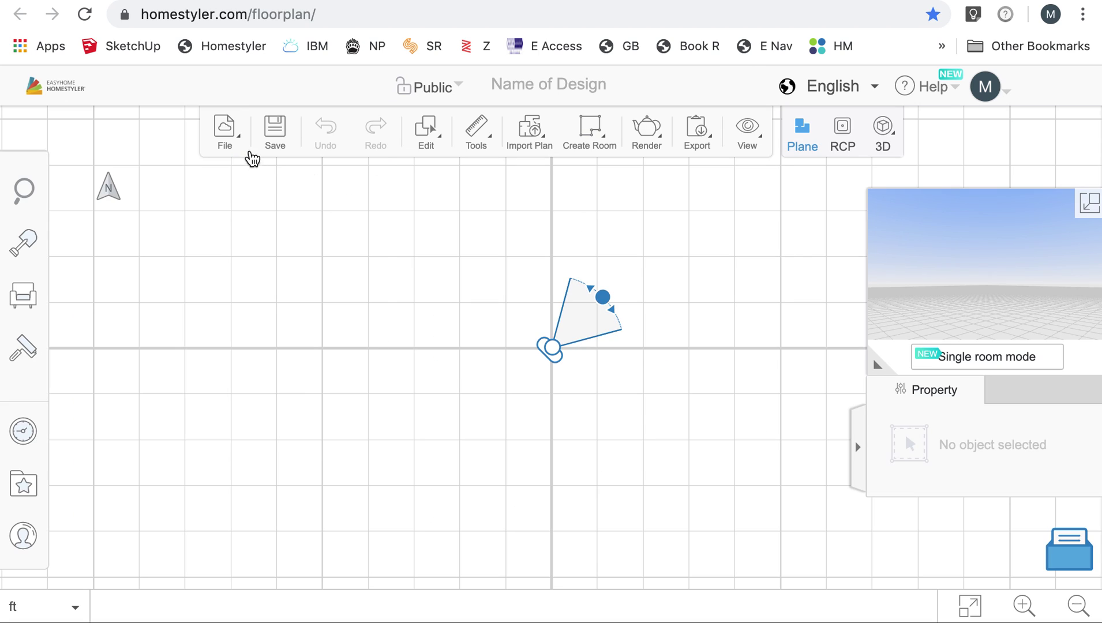
Look through the File, Tools and Create Room menus and try saving with Ctrl+S.
mouse_move(230, 130)
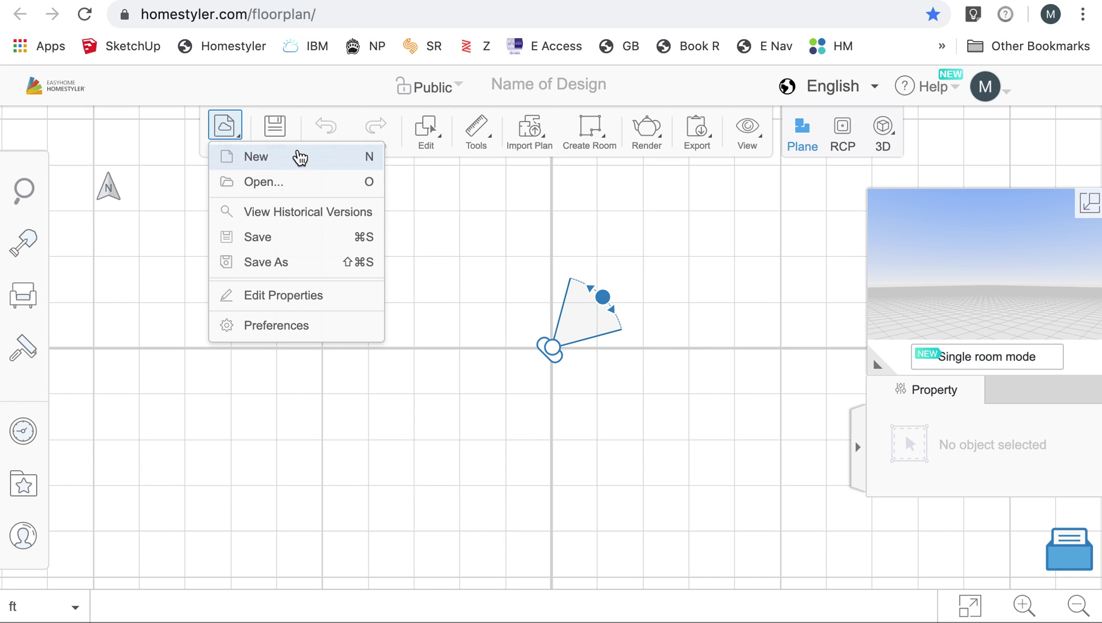
mouse_move(476, 126)
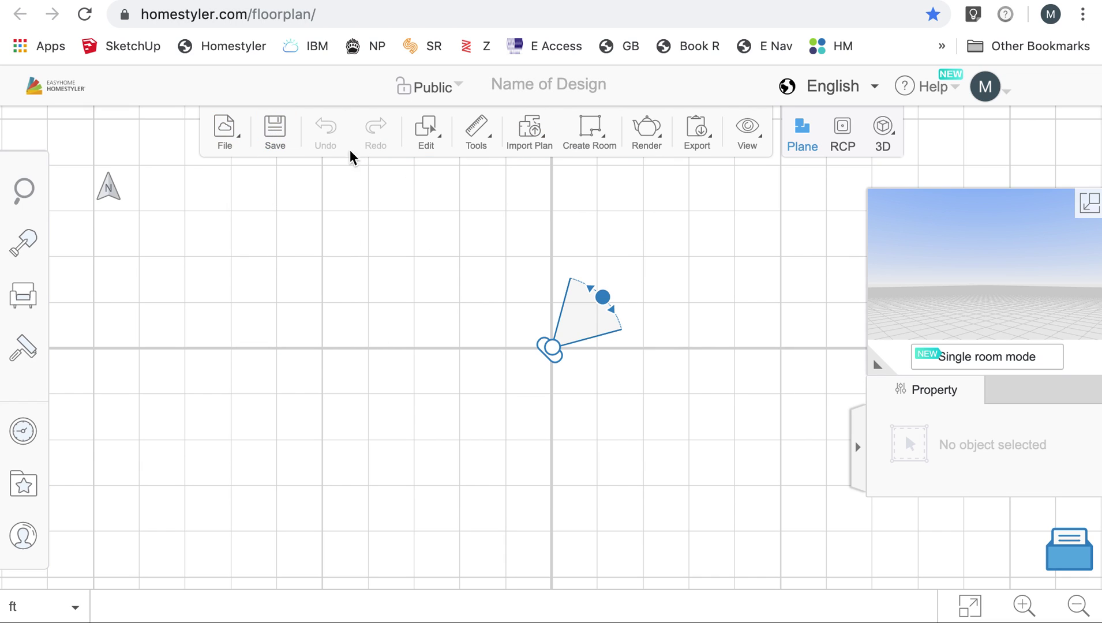
key(ctrl+s)
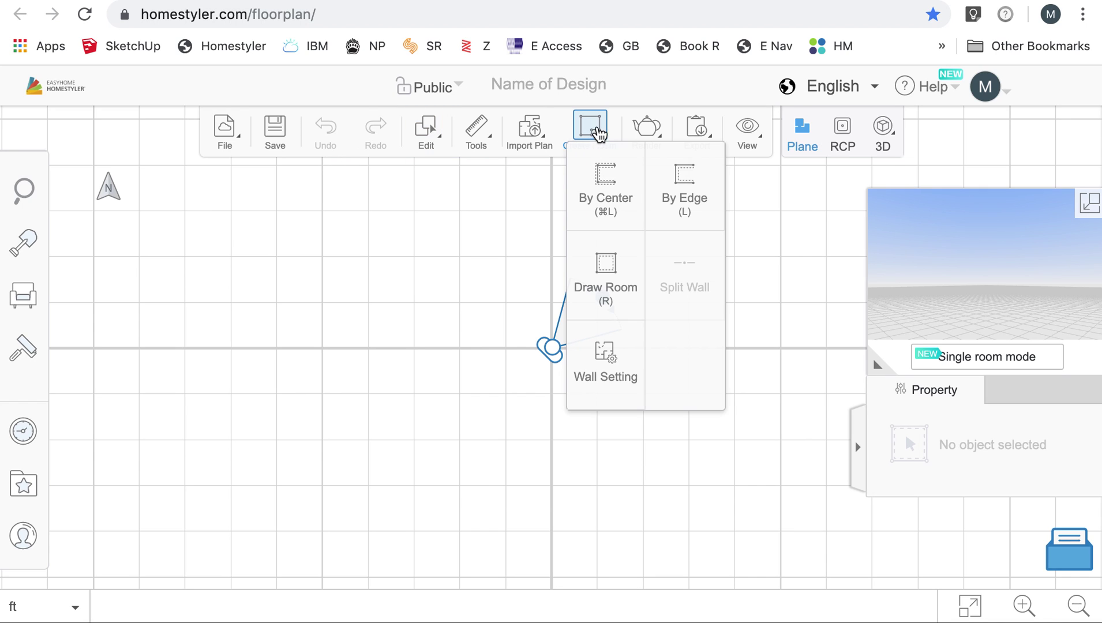
mouse_move(492, 152)
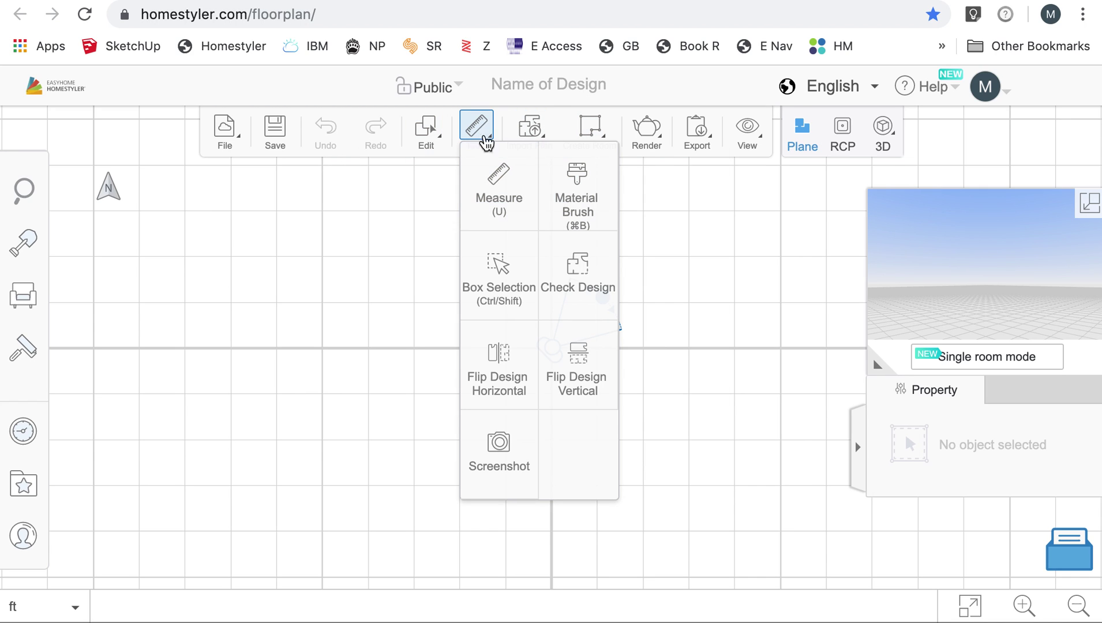
mouse_move(573, 193)
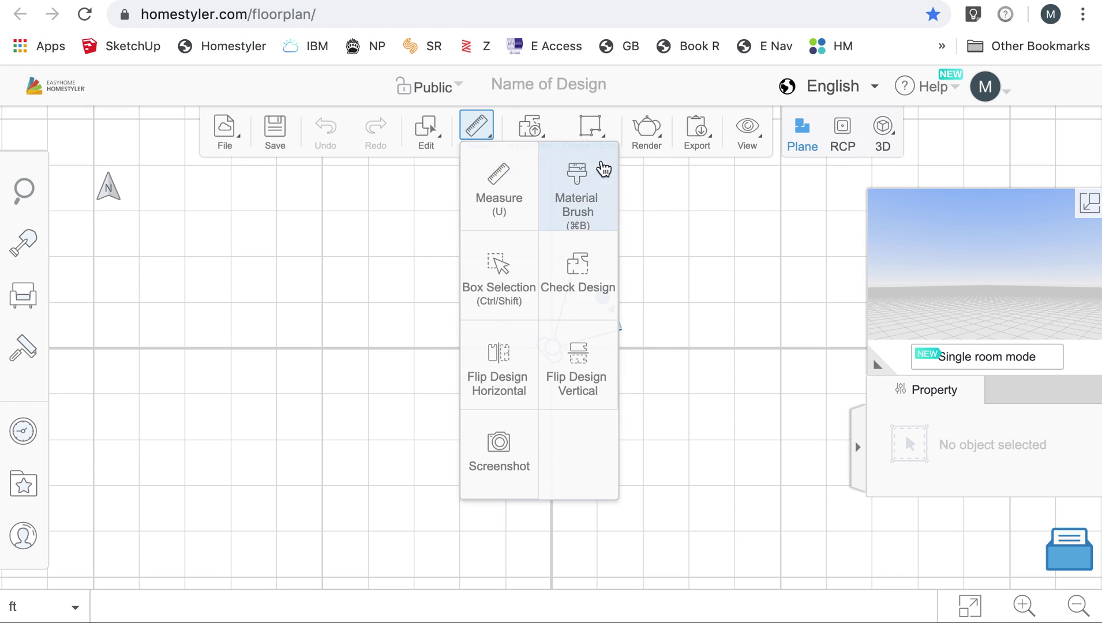
mouse_move(600, 139)
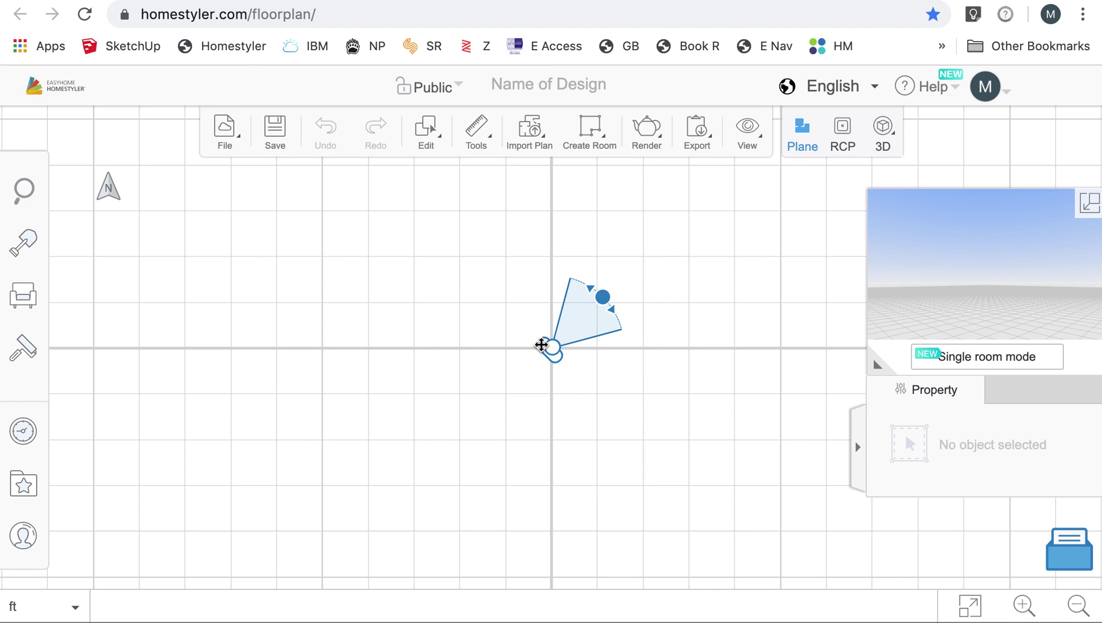
Zoom out and rotate the viewpoint marker to face downward.
mouse_move(547, 349)
mouse_down()
mouse_move(526, 315)
mouse_move(534, 337)
mouse_up()
scroll(535, 339, down, 3)
scroll(535, 341, down, 2)
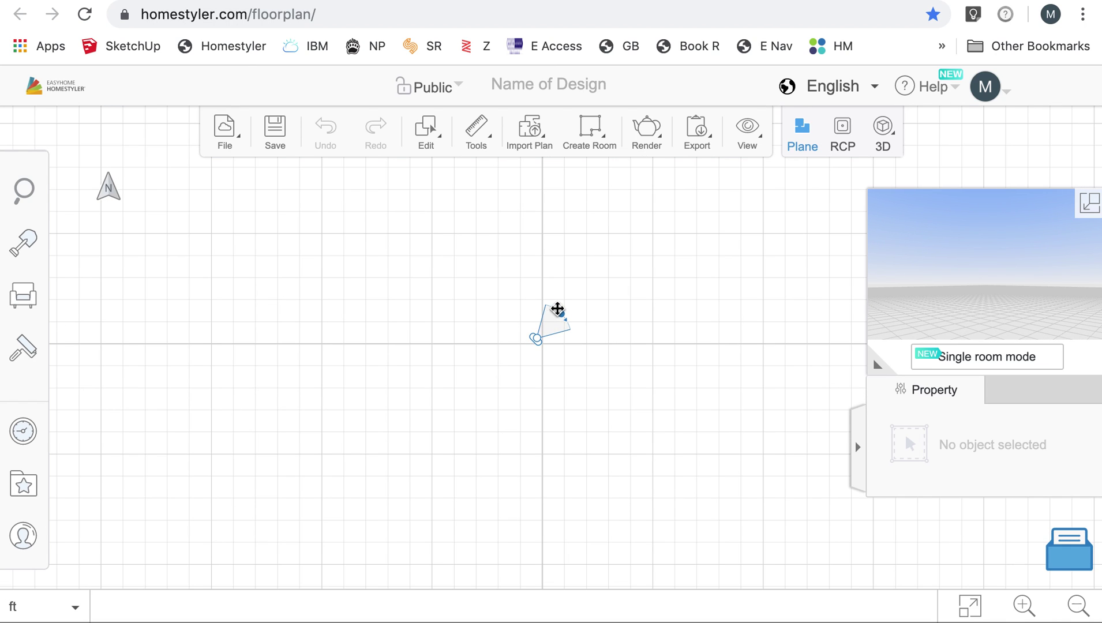
drag(561, 311, 531, 369)
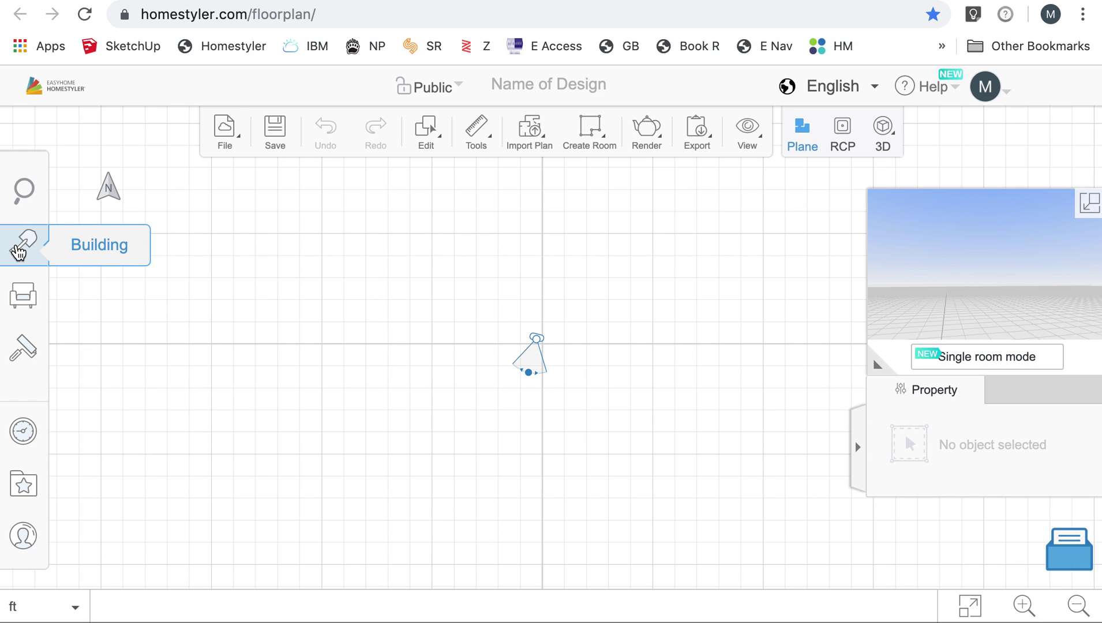
click(19, 250)
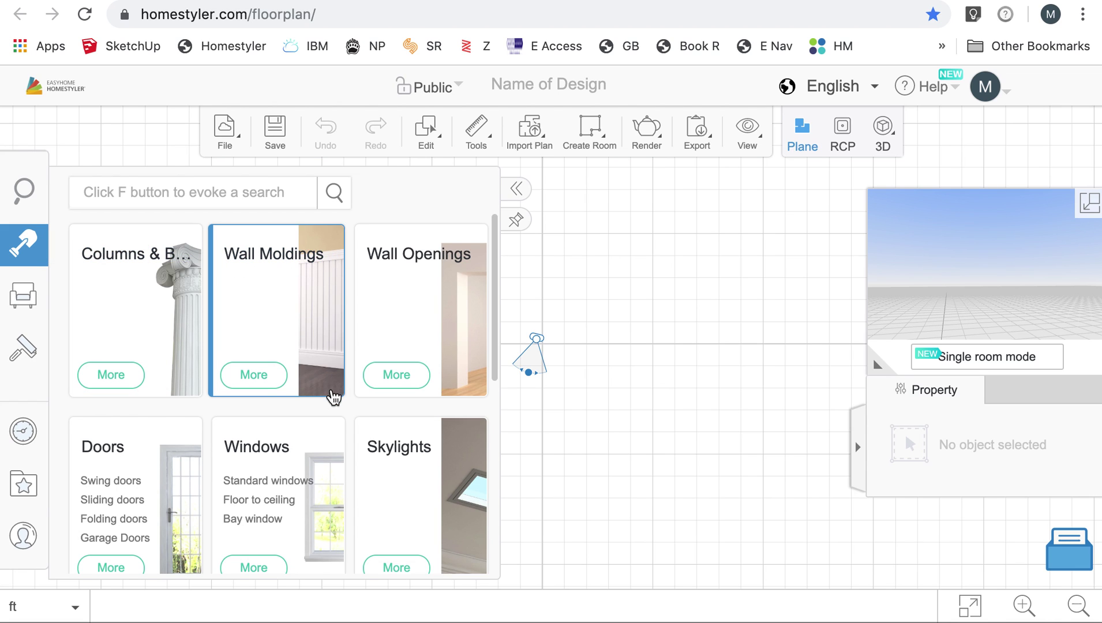
scroll(333, 395, down, 2)
scroll(361, 372, down, 2)
scroll(292, 559, down, 3)
scroll(312, 430, down, 3)
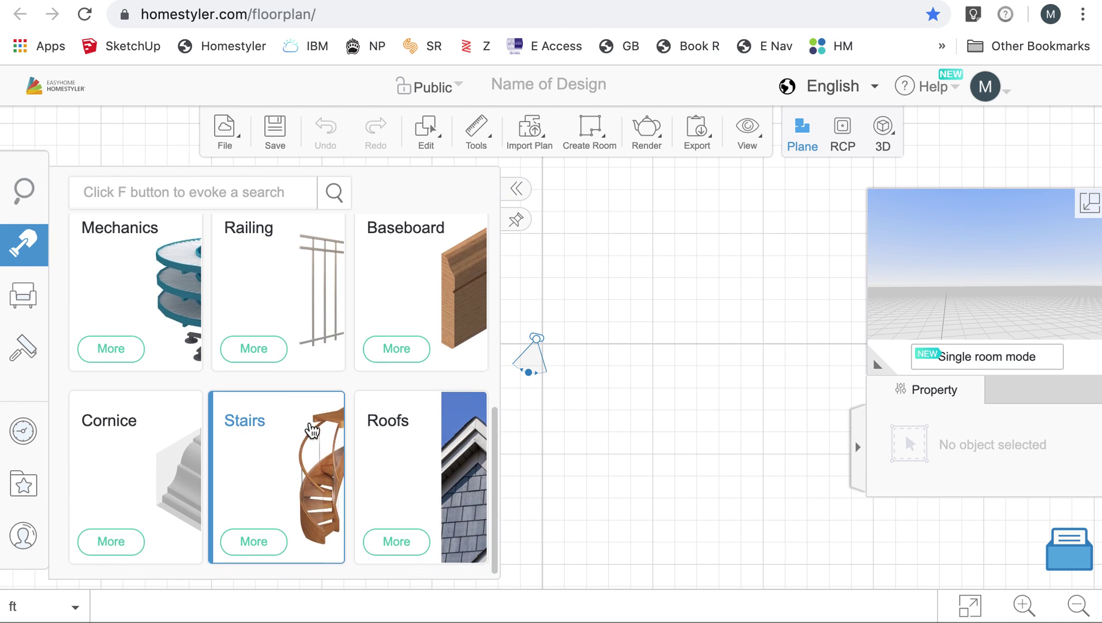
click(17, 300)
scroll(231, 340, down, 1)
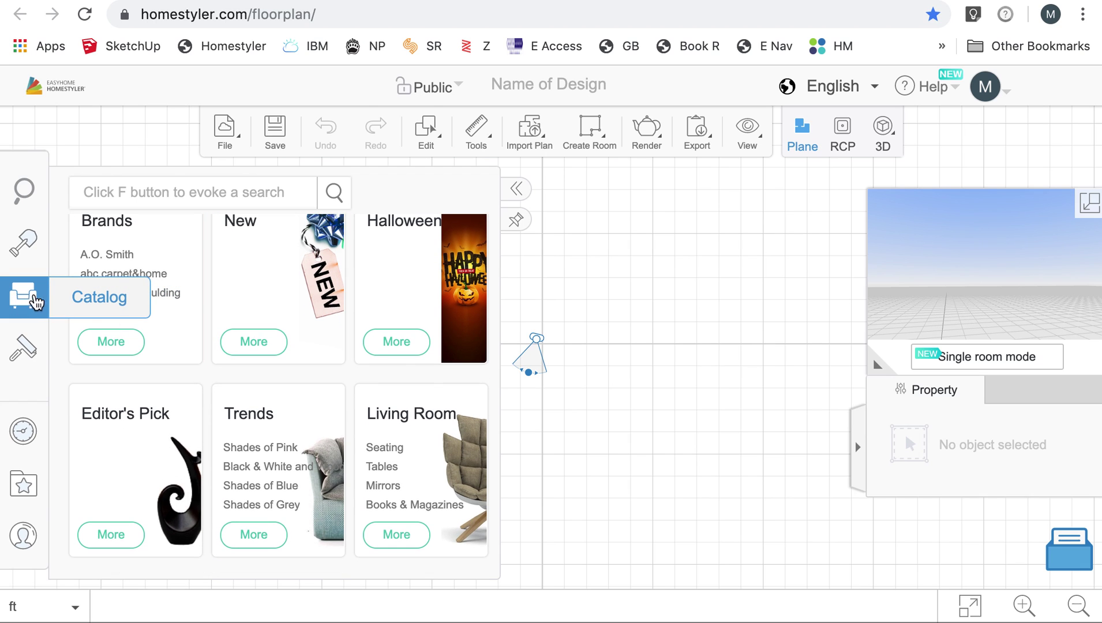
scroll(295, 453, down, 5)
scroll(296, 457, down, 2)
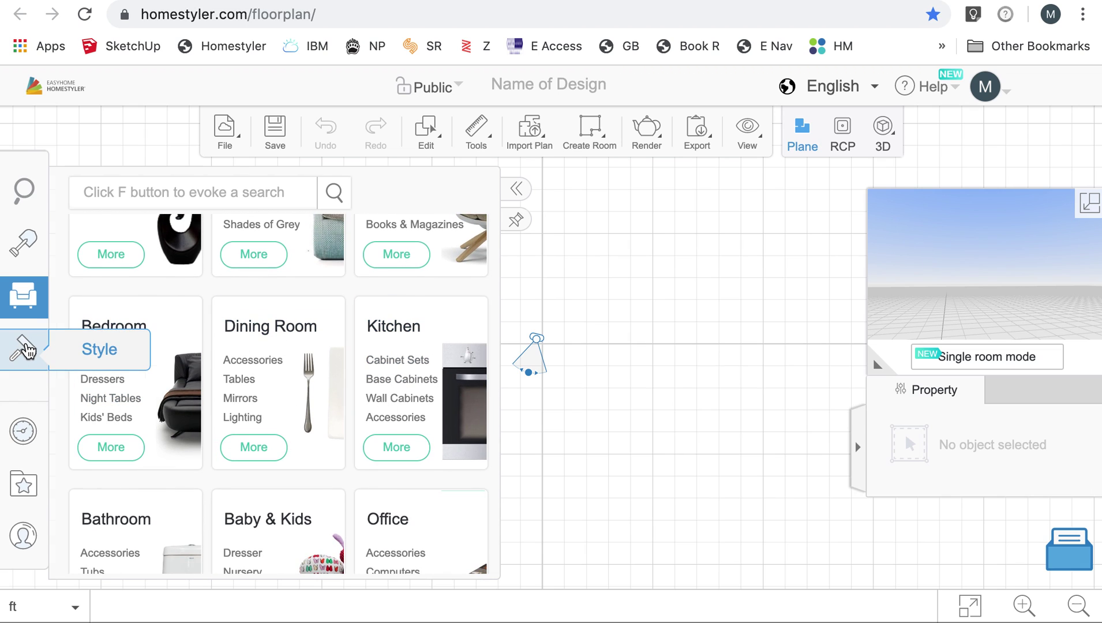
click(26, 349)
scroll(296, 364, down, 1)
scroll(295, 346, up, 1)
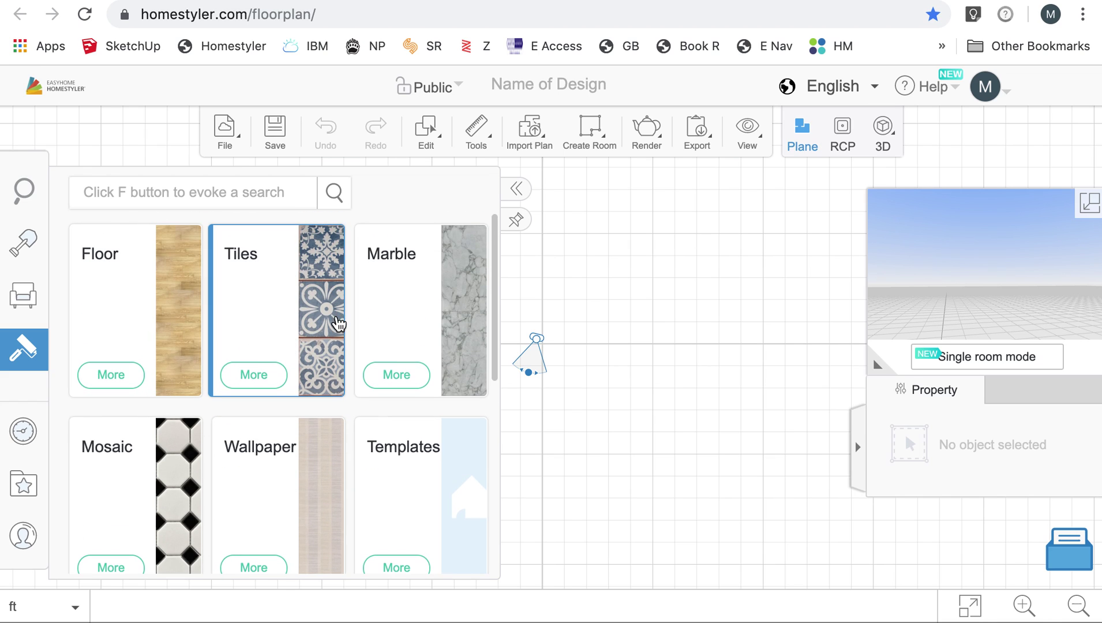
scroll(441, 475, down, 1)
scroll(440, 475, down, 1)
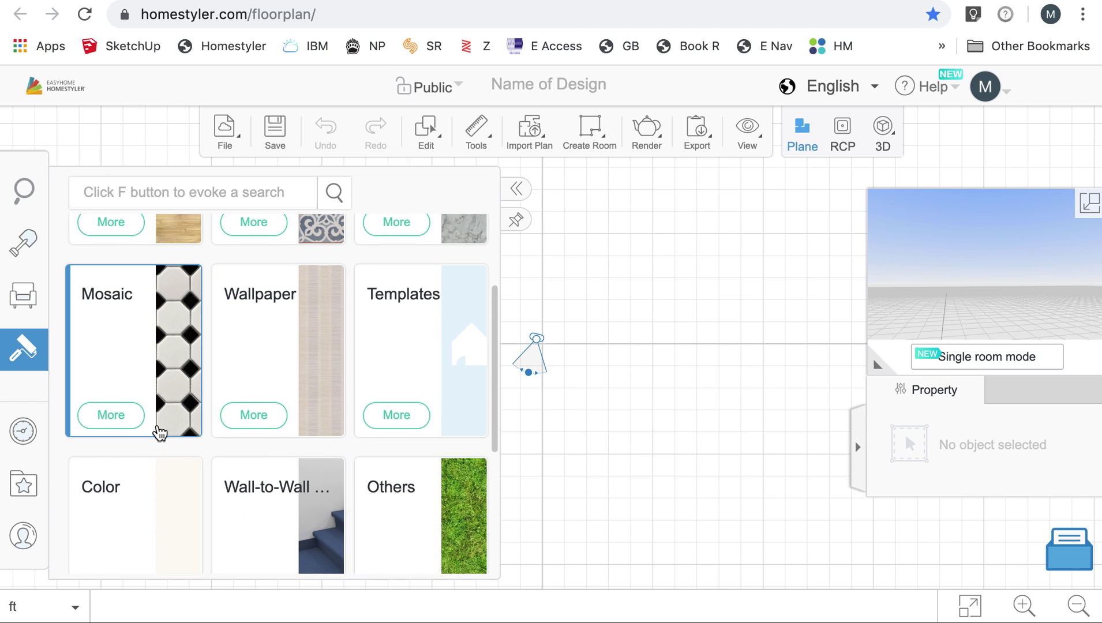
scroll(156, 496, down, 1)
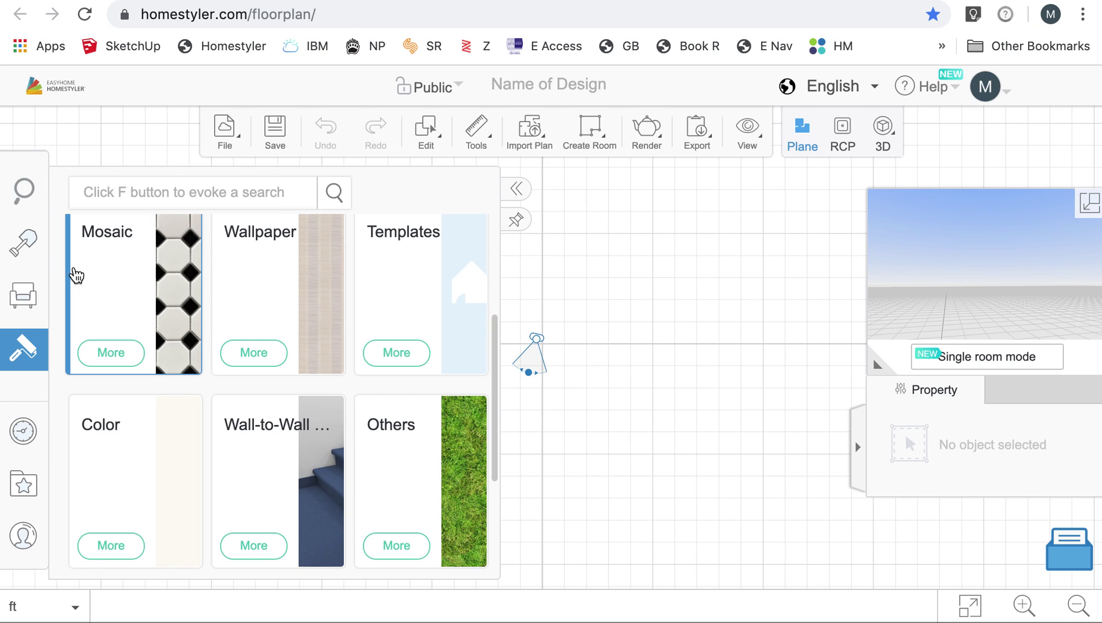
click(514, 194)
click(515, 88)
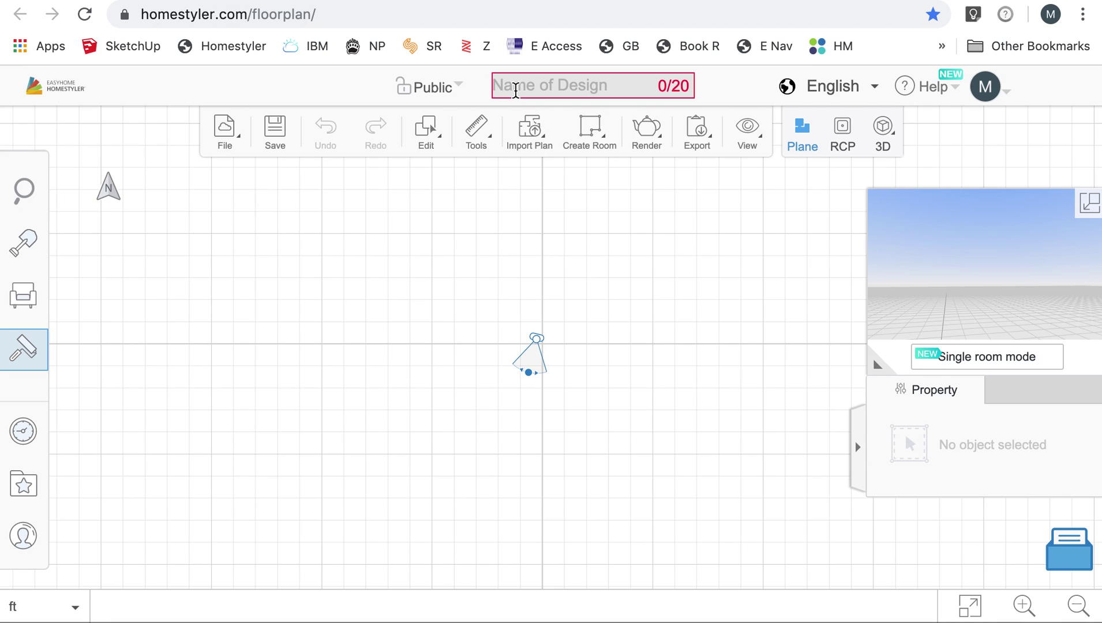
Rename the design to 'Template' and save it.
text(TEmpla)
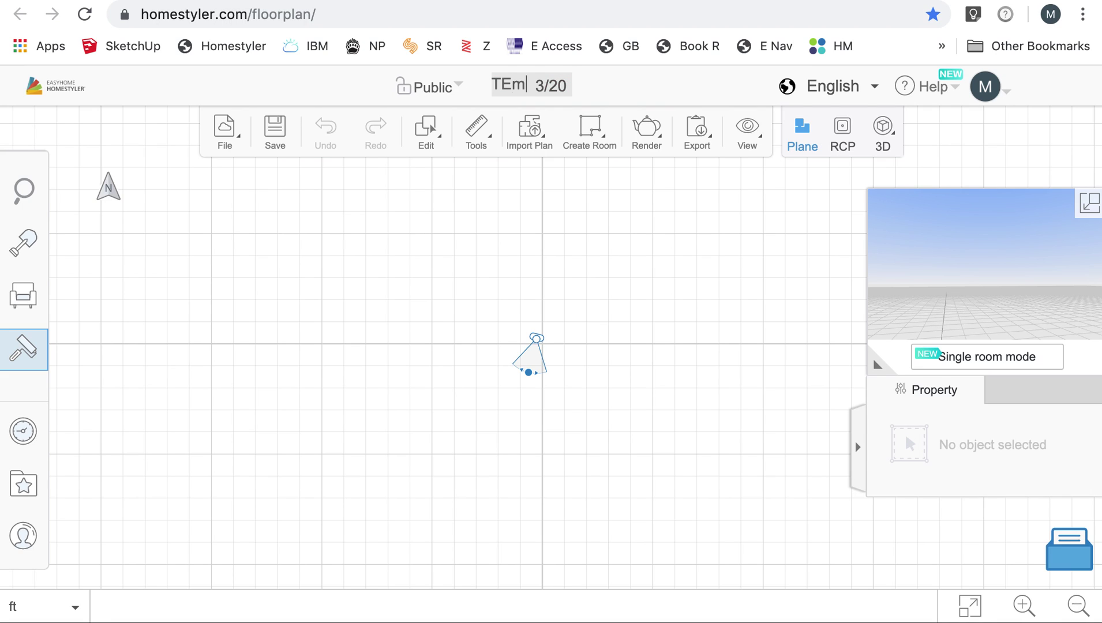
key(BackSpace)
key(BackSpace)
key(BackSpace)
key(BackSpace)
key(BackSpace)
text(emplate)
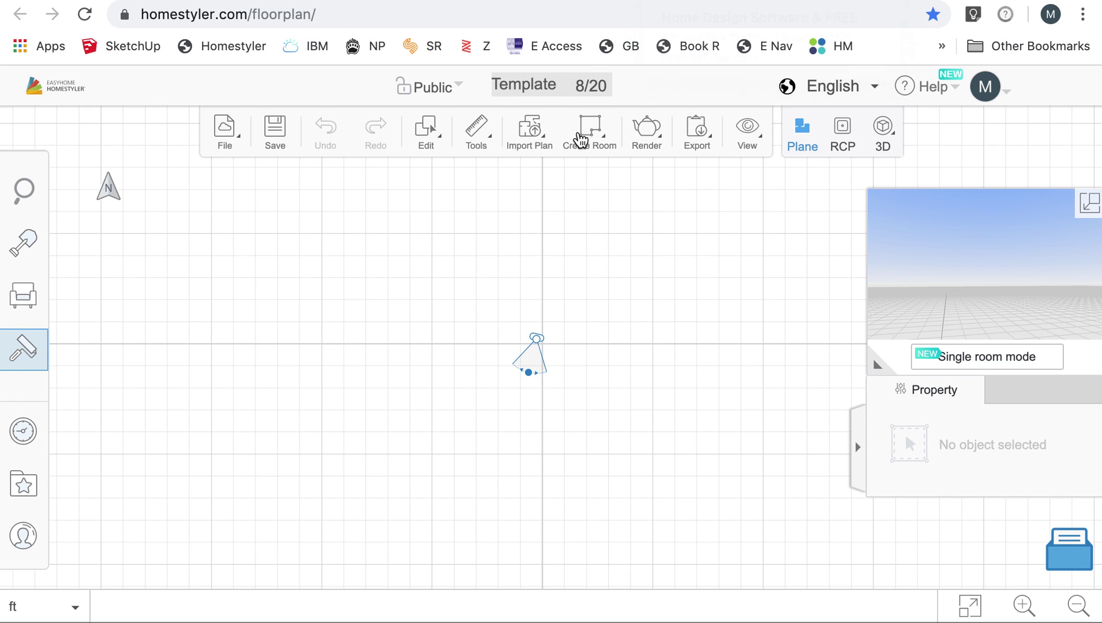
click(639, 76)
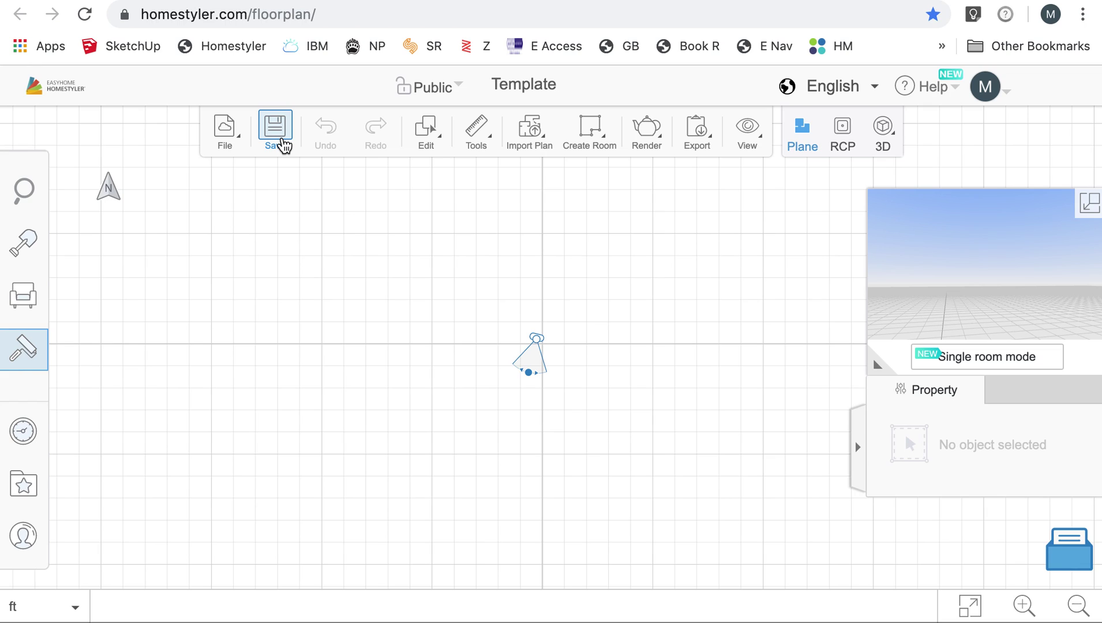
click(283, 144)
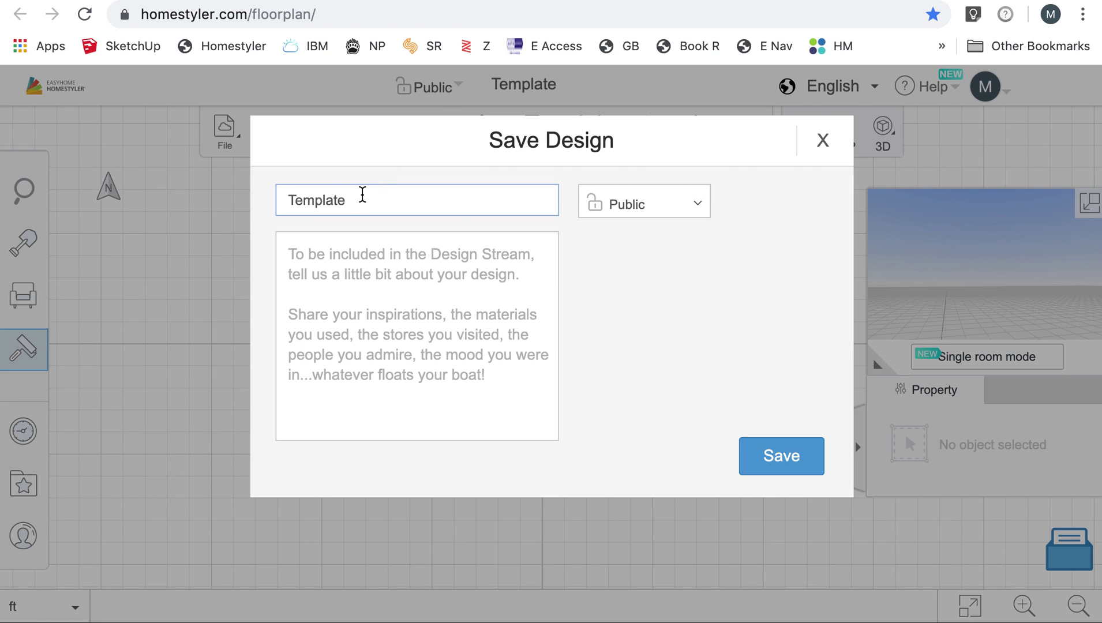
click(782, 468)
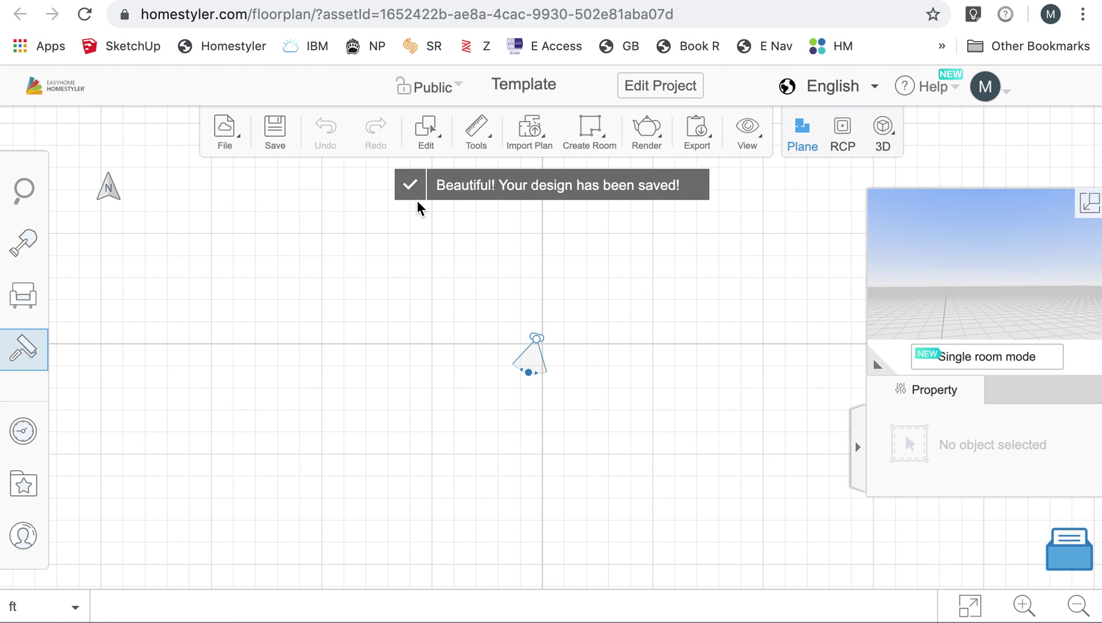
mouse_move(600, 141)
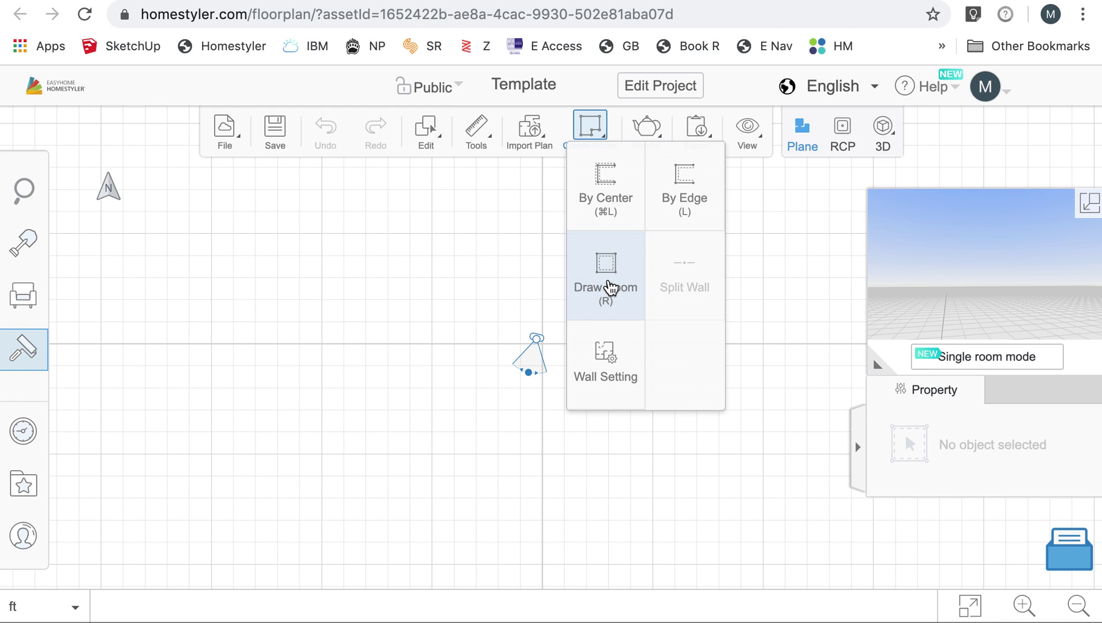
Draw a rectangular walled room 24' 0" by 29' 0" (696 ft²).
click(607, 281)
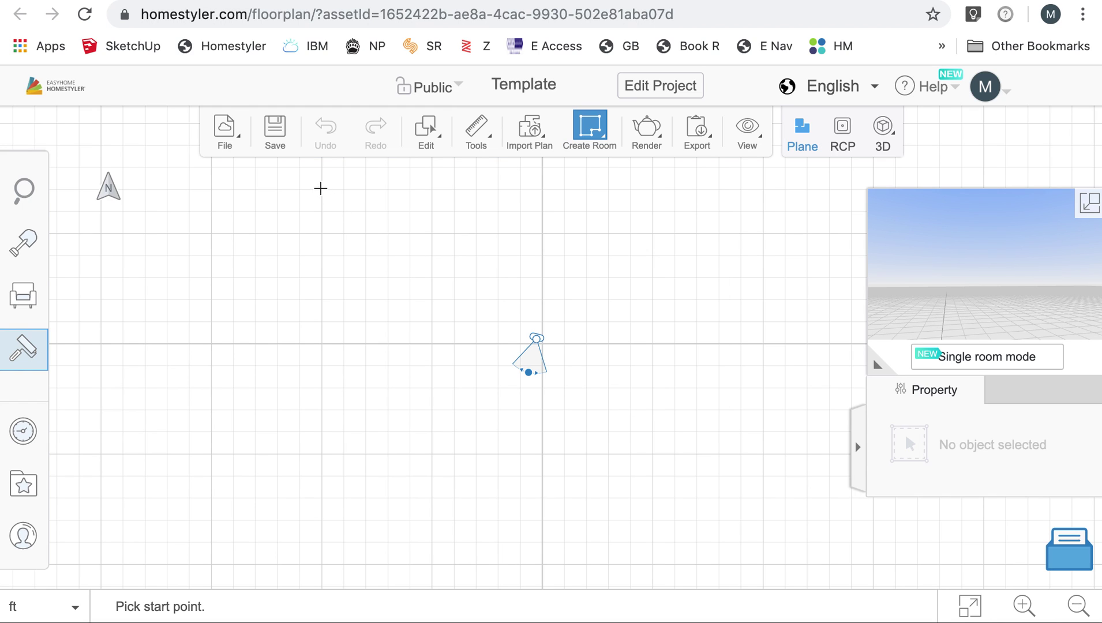
click(320, 188)
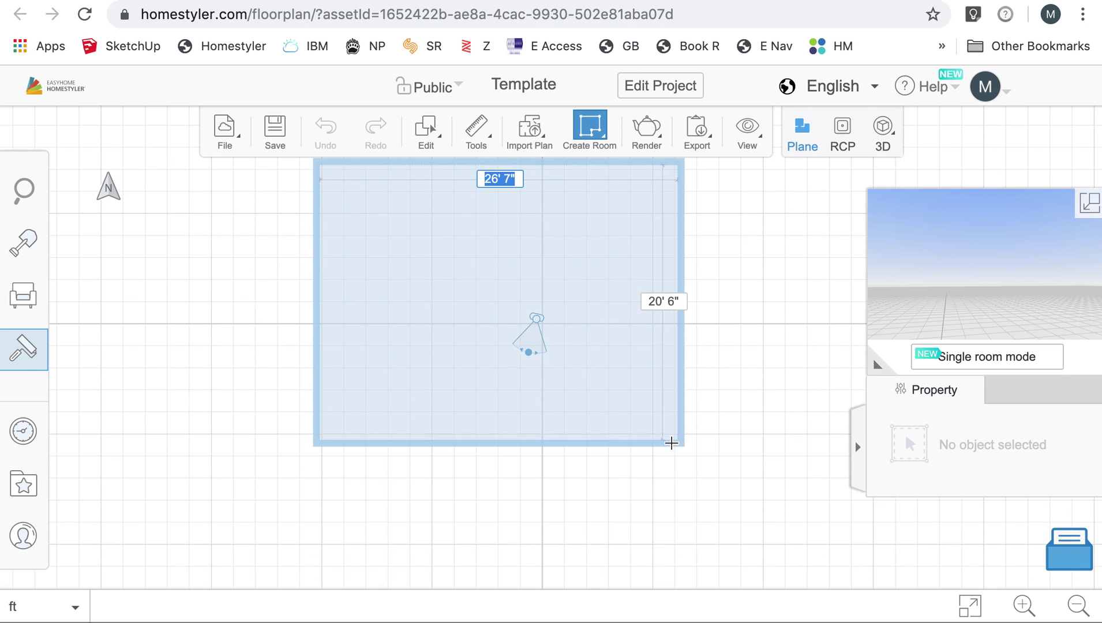
scroll(671, 443, down, 3)
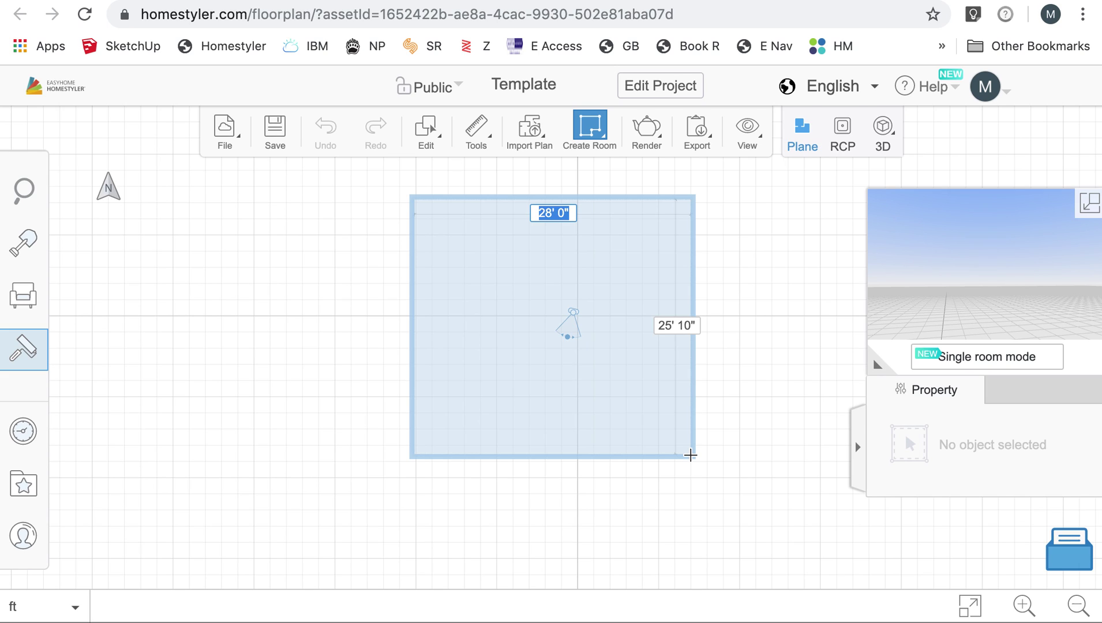
text(24)
key(Tab)
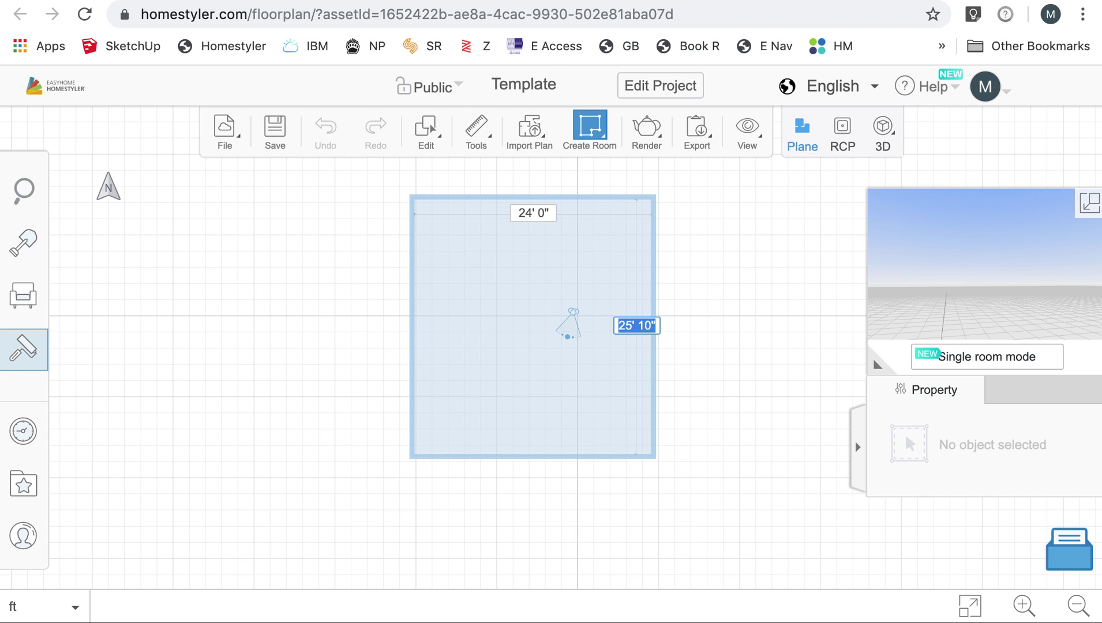
text(29)
key(Return)
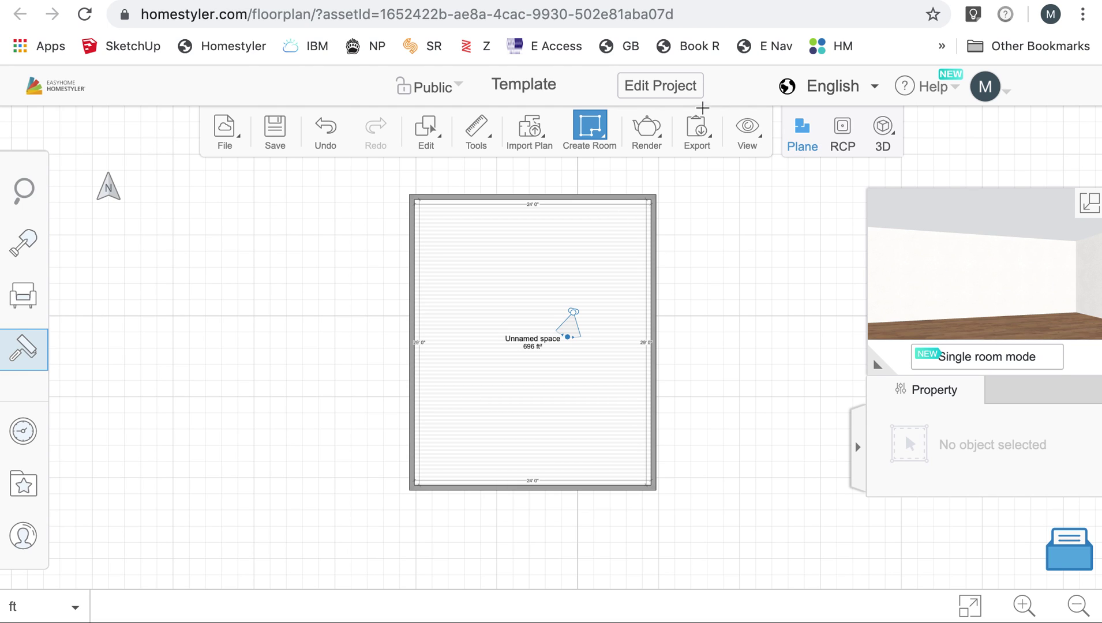
mouse_move(594, 136)
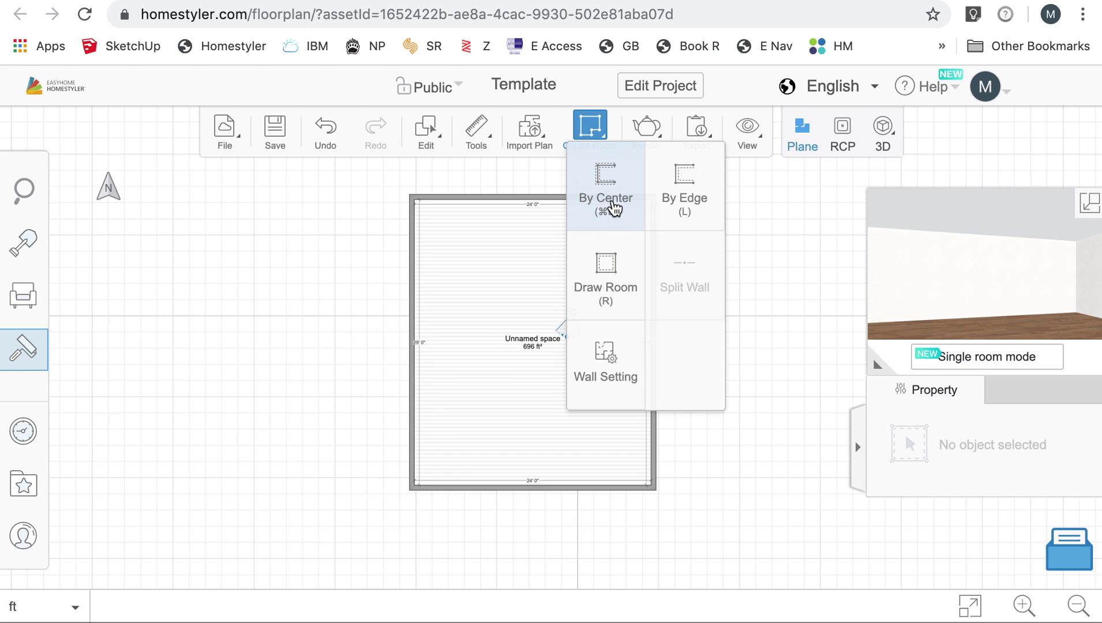
Draw centre-line walls from the left wall to the bottom wall, enclosing a 110 ft² corner room.
click(613, 194)
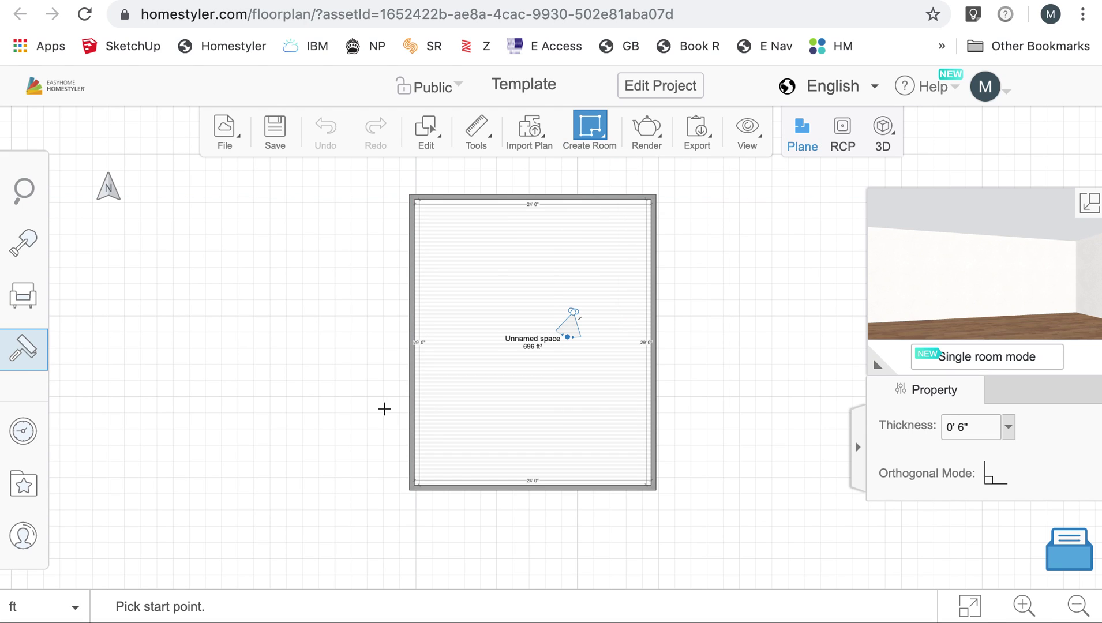
click(412, 376)
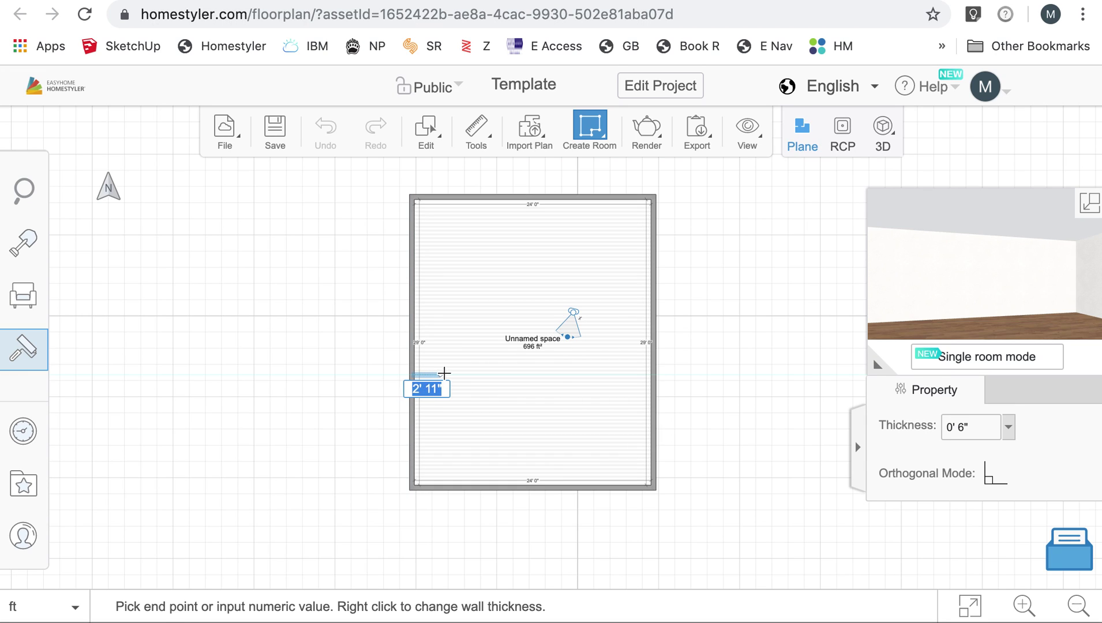
click(516, 376)
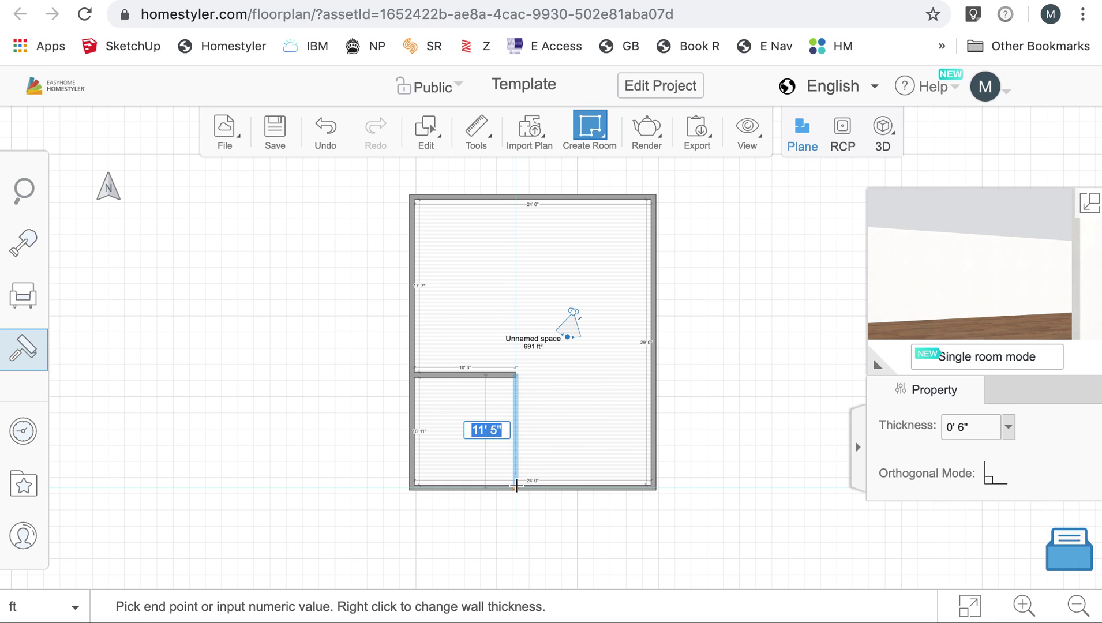
click(517, 486)
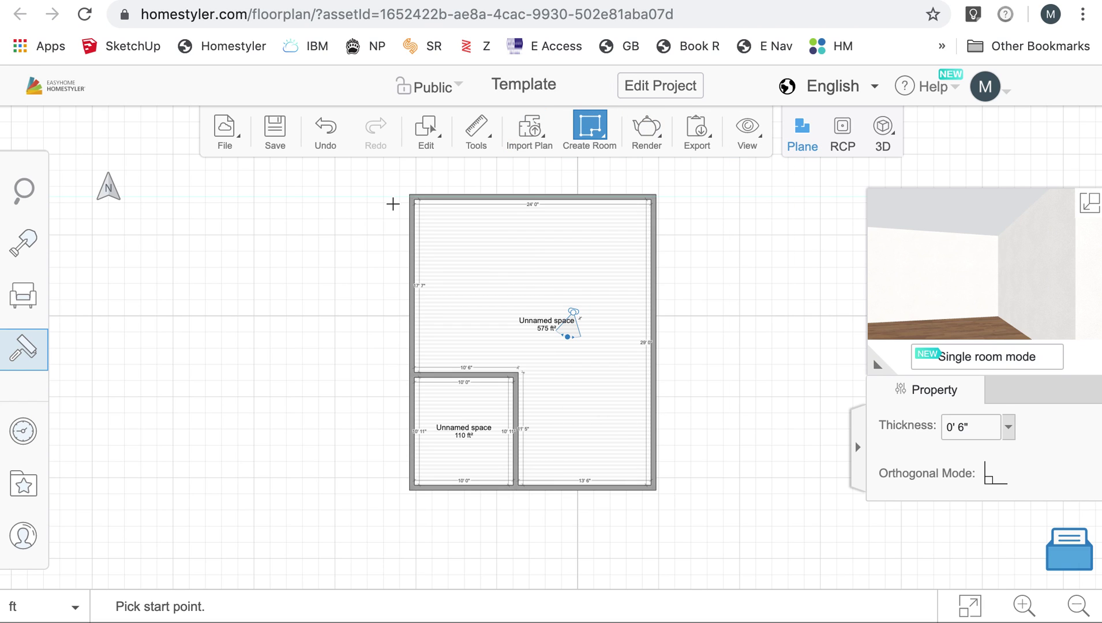
Exit wall drawing and turn the preview camera so the 3D view shows the new partition.
key(Escape)
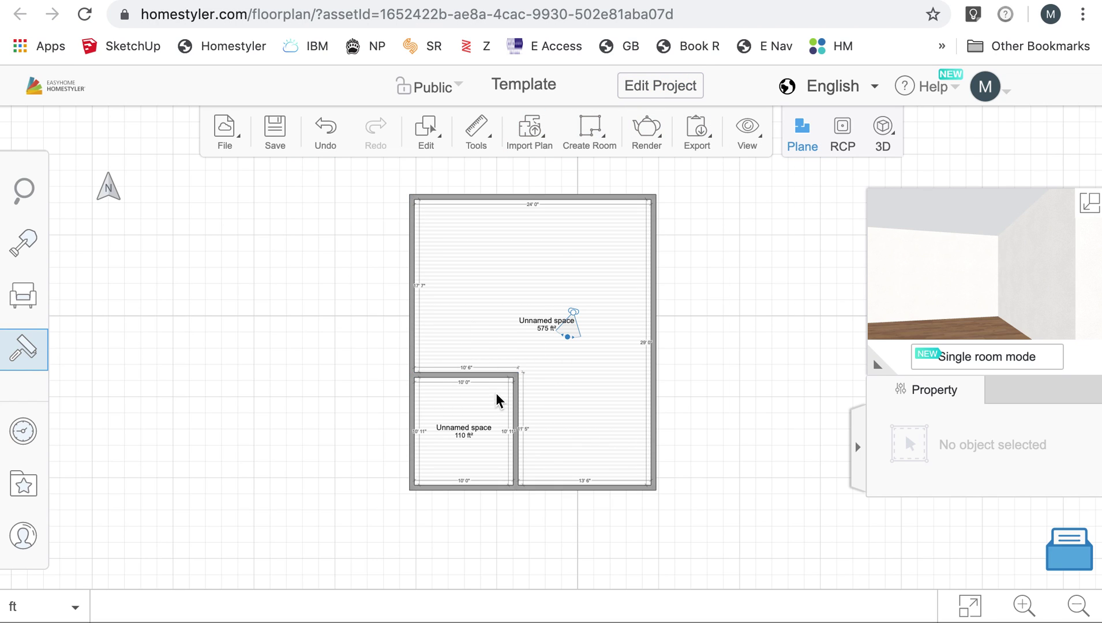
drag(577, 313, 549, 350)
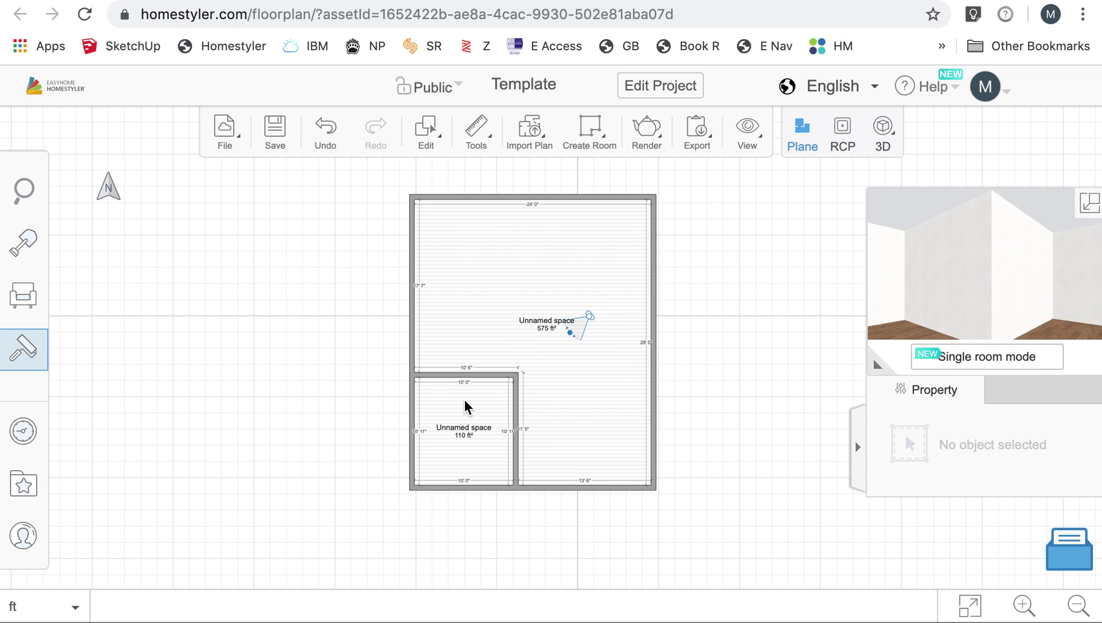
Move the inner vertical wall so the bottom-left room is 12' 0" wide.
click(516, 413)
double_click(467, 381)
click(467, 381)
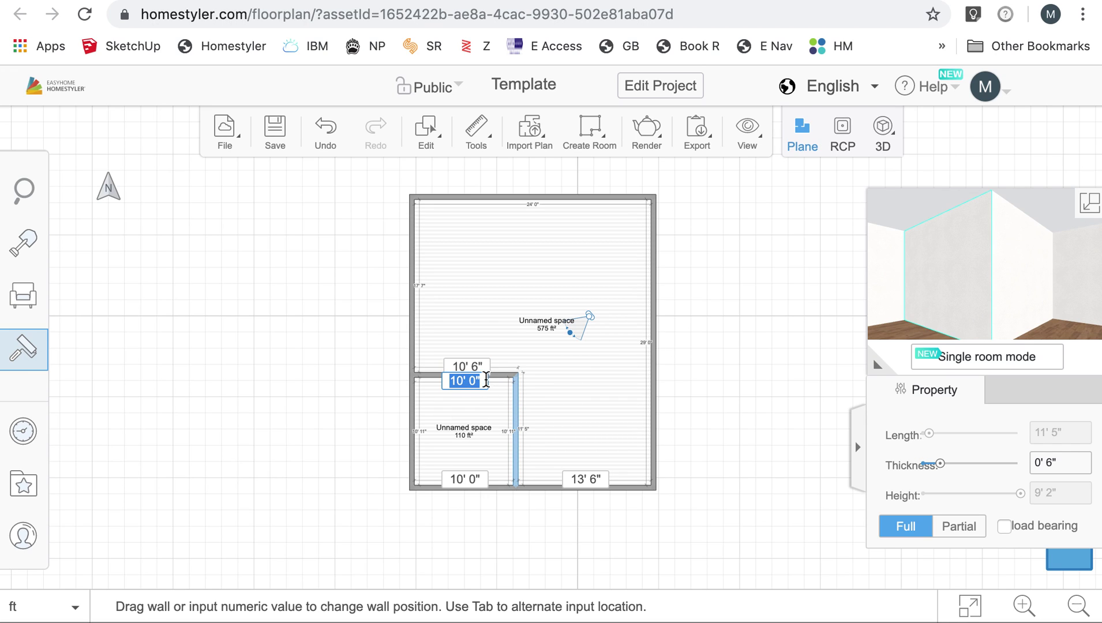
drag(484, 382, 428, 396)
text(12)
key(Return)
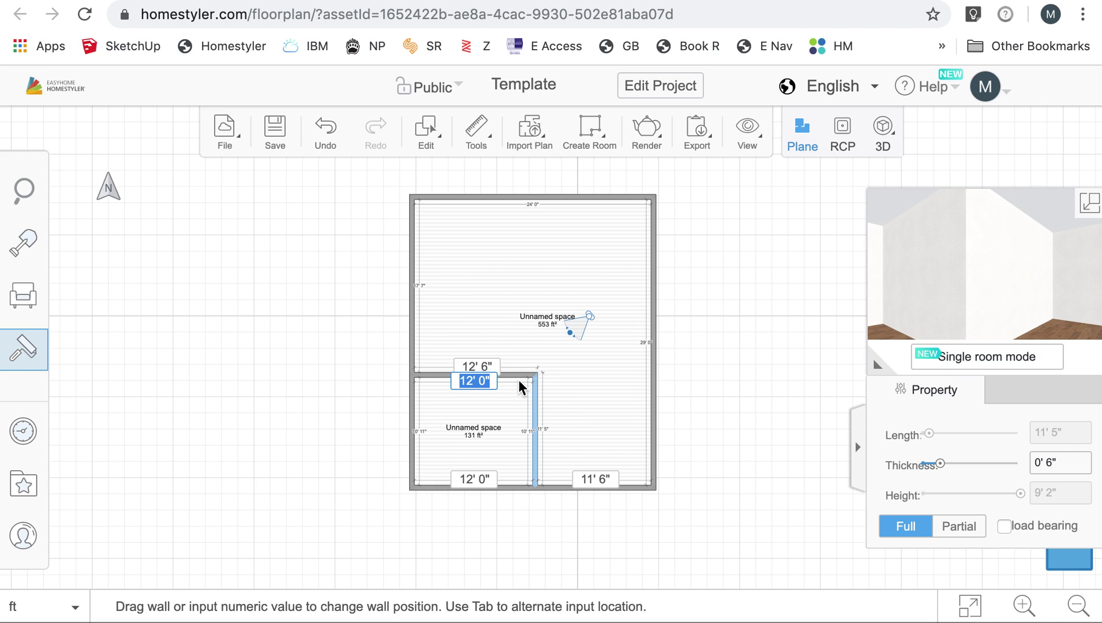
Move the horizontal wall so the bottom-left room is 12' 0" deep (144 ft²).
click(515, 370)
drag(516, 369, 515, 364)
click(525, 427)
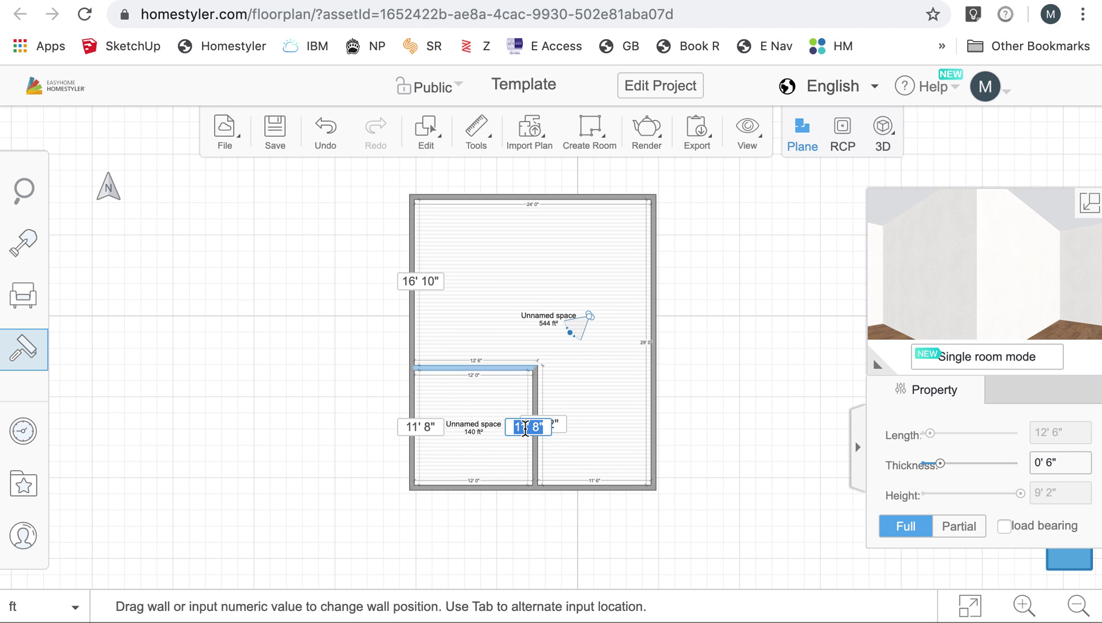
text(12')
key(Return)
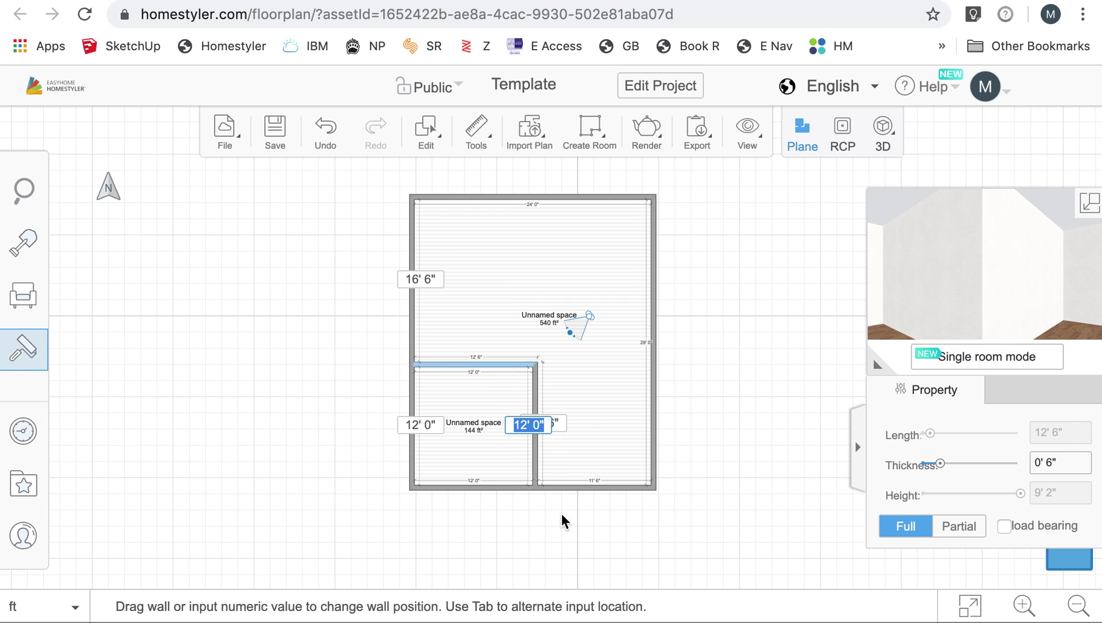
click(511, 327)
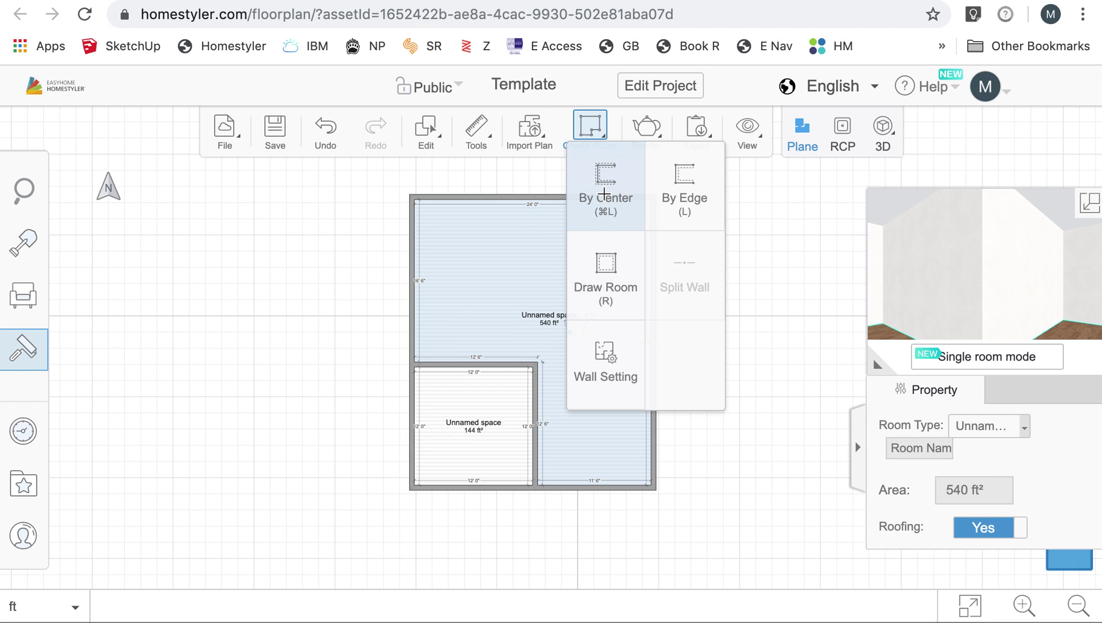
Wall off a 118 ft² room in the top-left corner with centre-line walls.
click(603, 192)
click(410, 298)
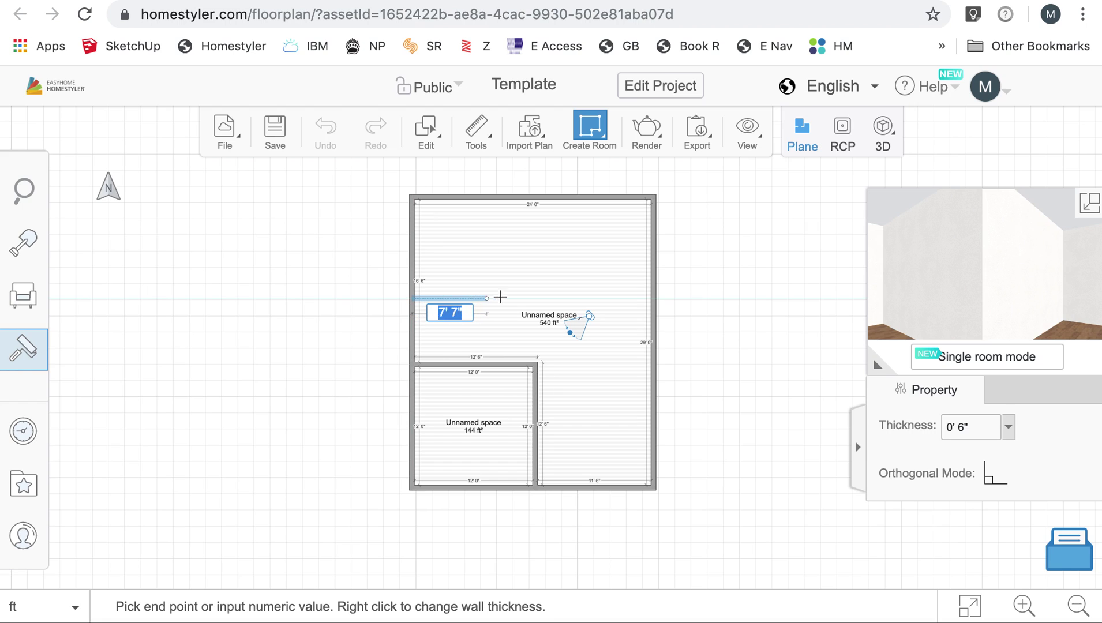
click(536, 238)
click(534, 260)
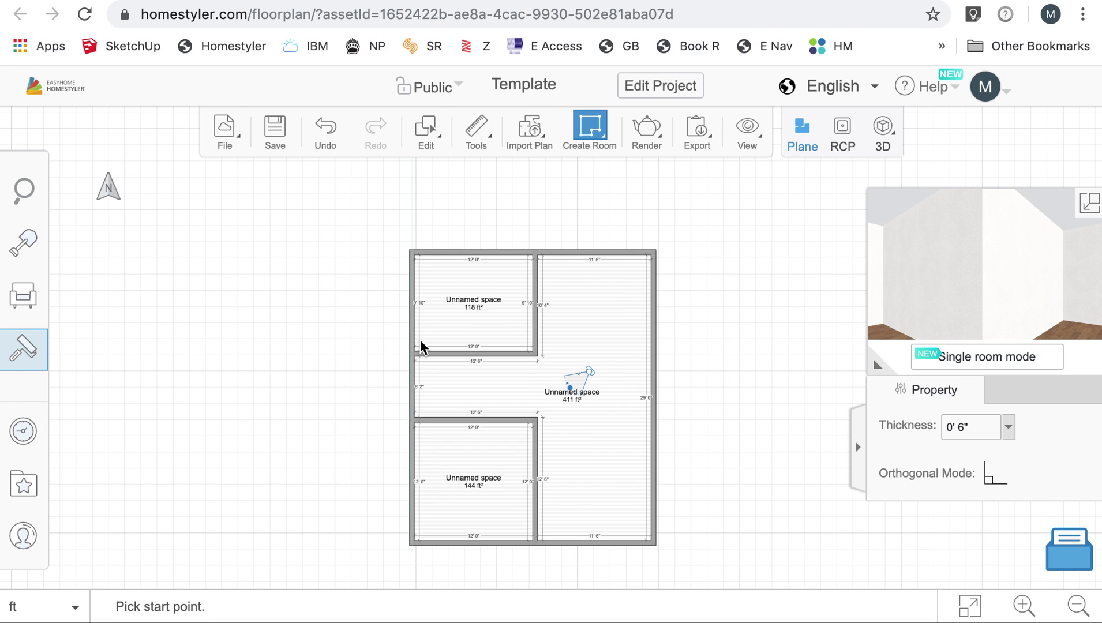
key(Escape)
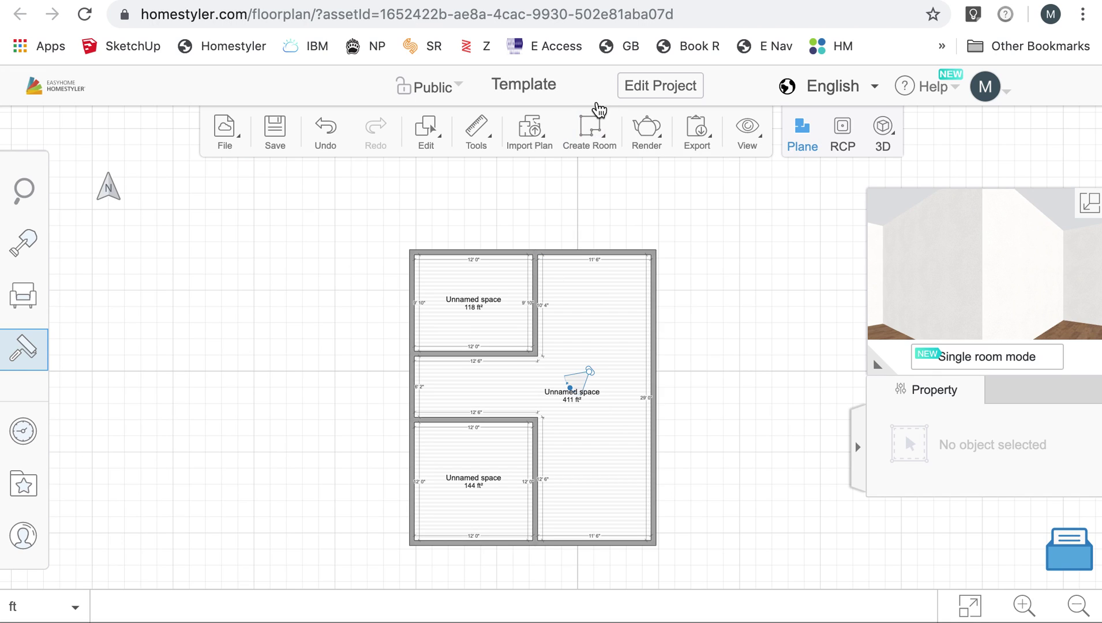
Resize the top-left room to 12' by 12' (144 ft²), leaving a 4' 0" gap.
click(526, 302)
mouse_move(504, 355)
mouse_down()
mouse_move(494, 376)
mouse_move(491, 359)
mouse_up()
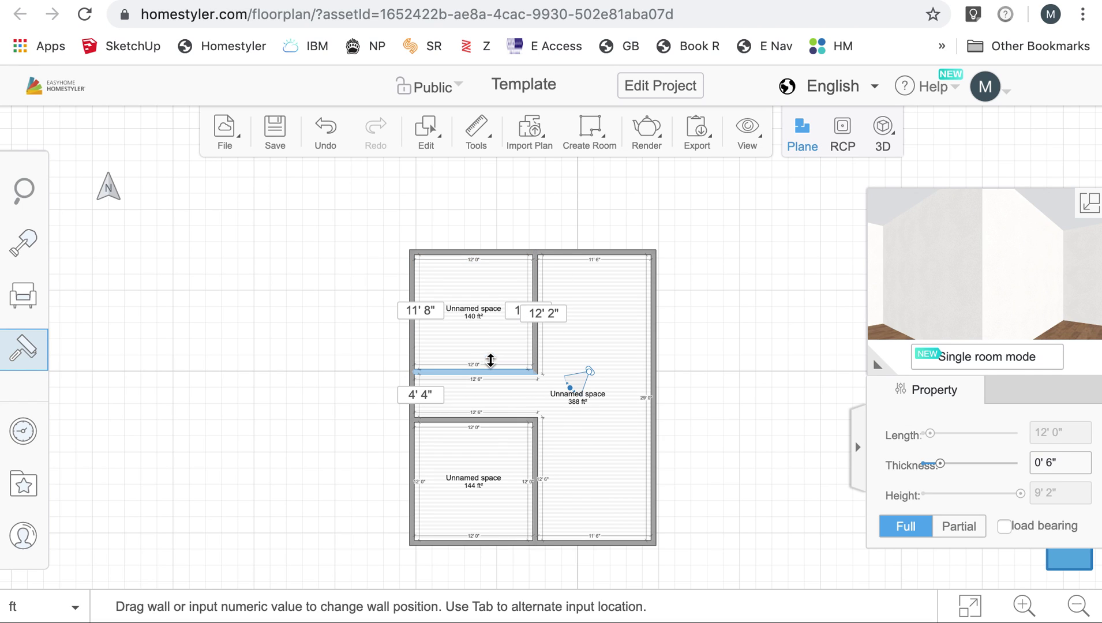
click(430, 301)
text(12)
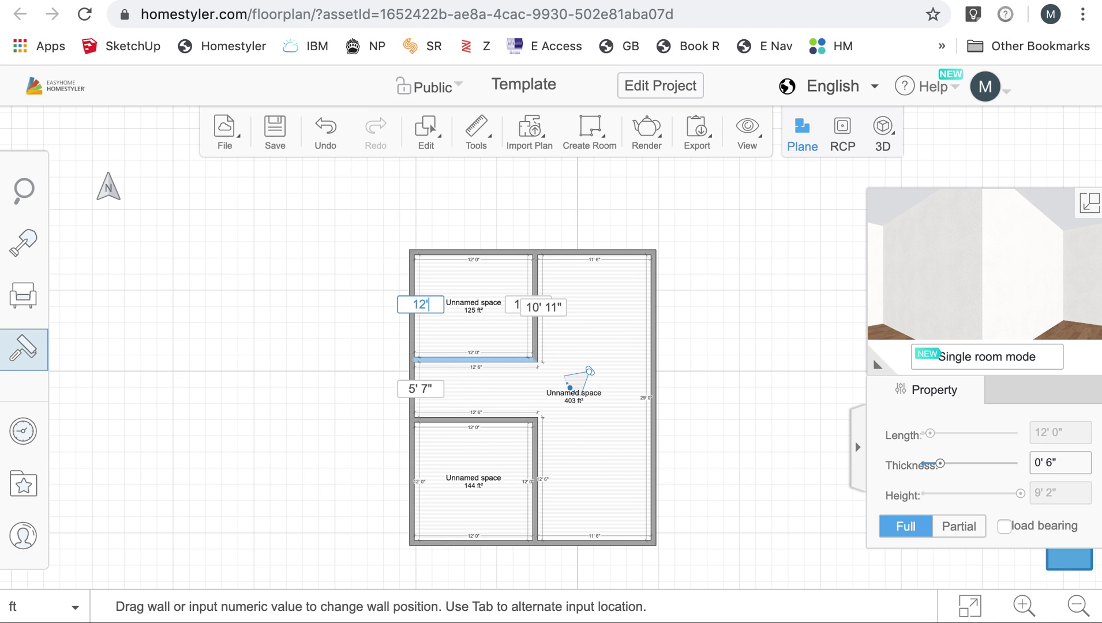
text(')
key(Return)
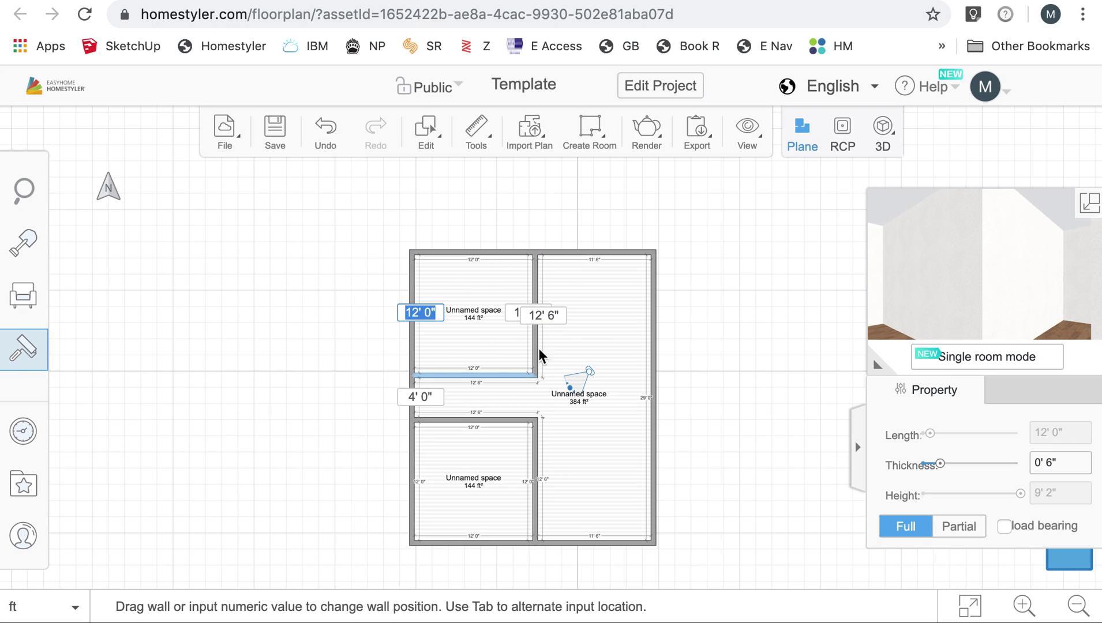
click(310, 377)
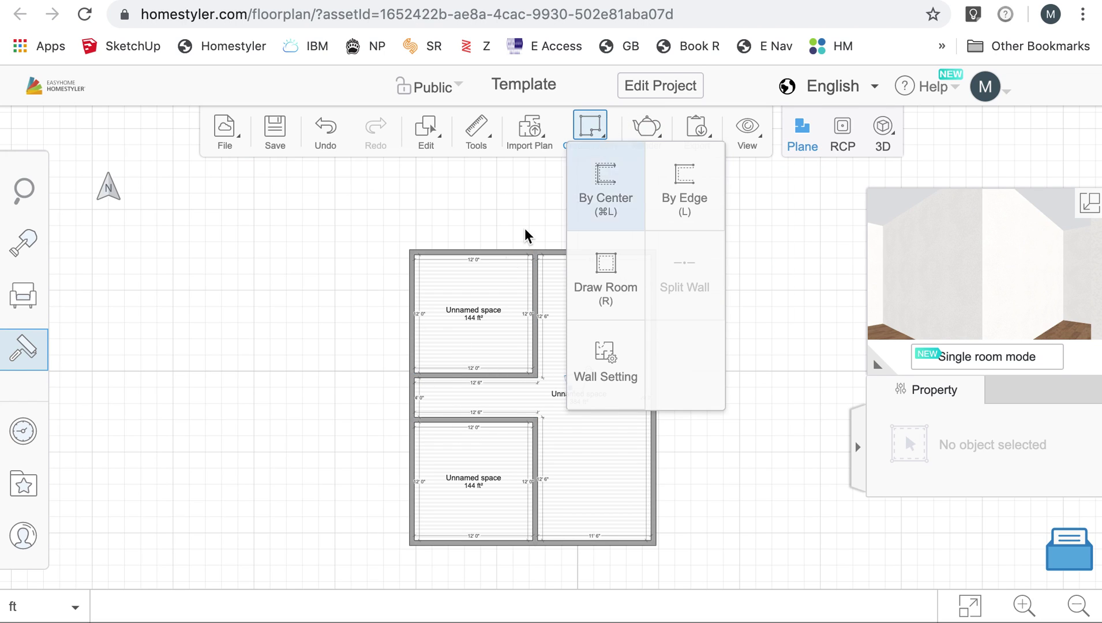
Draw a wall across the gap between the left rooms, creating a 34 ft² room.
mouse_move(604, 139)
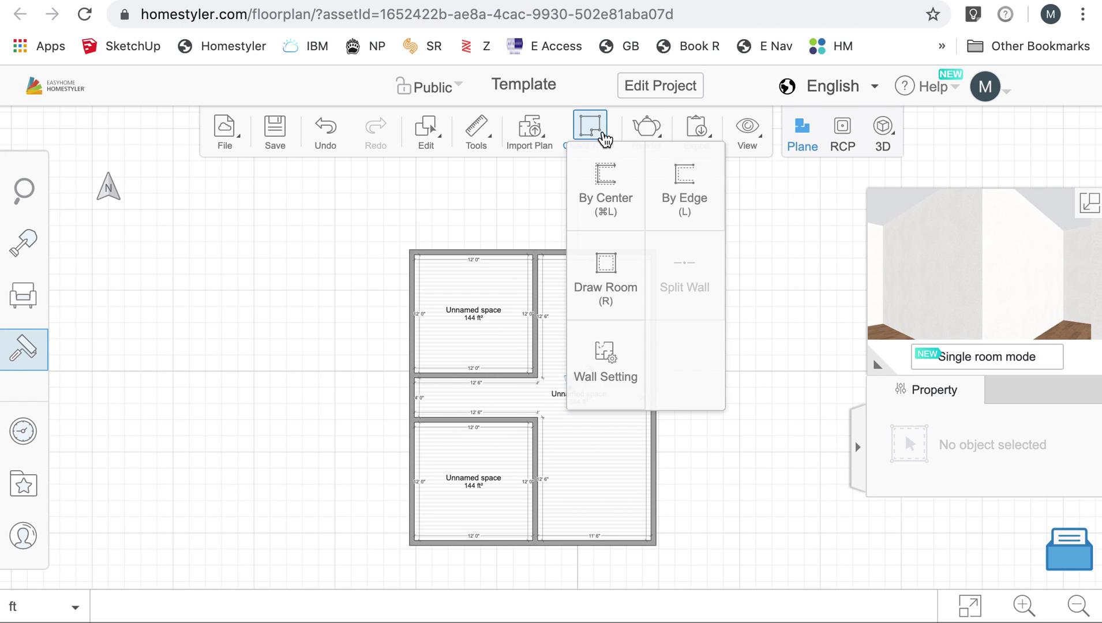
click(616, 199)
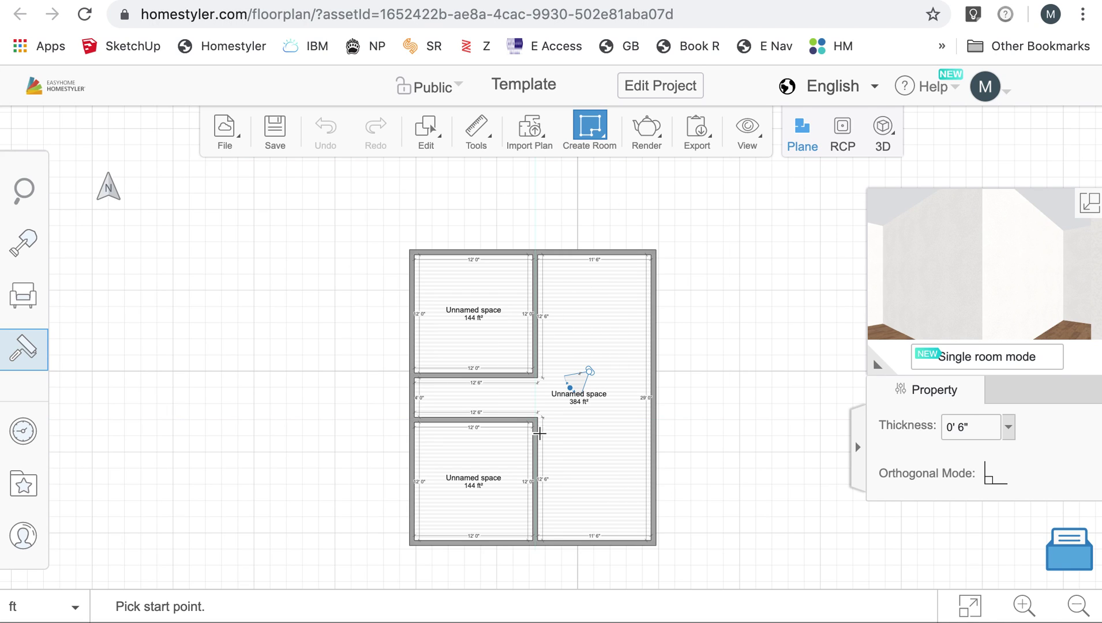
click(500, 420)
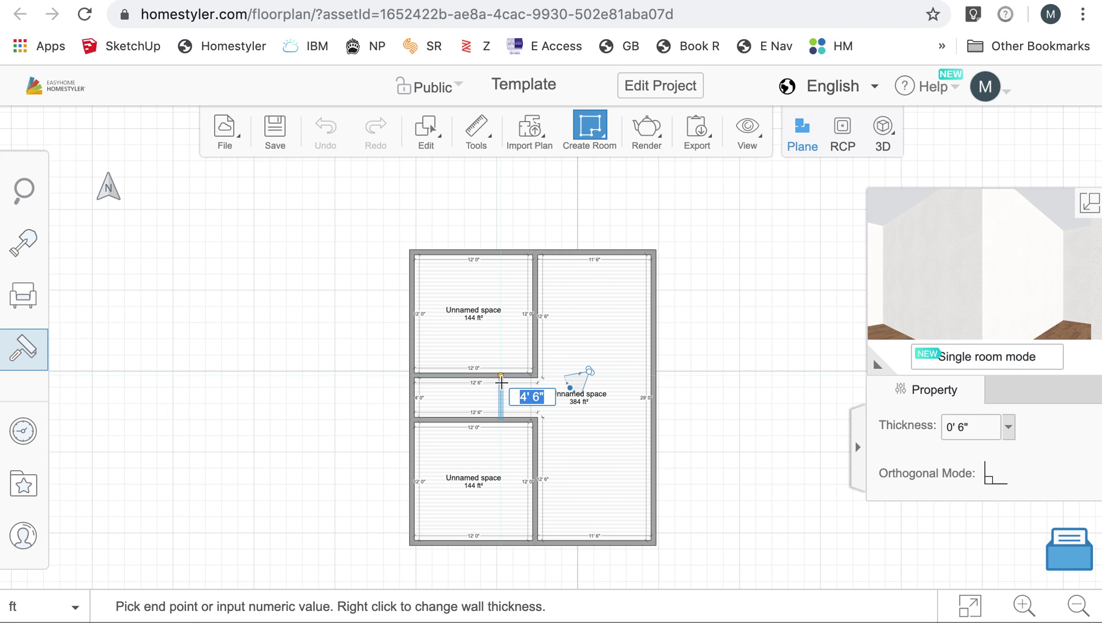
click(500, 378)
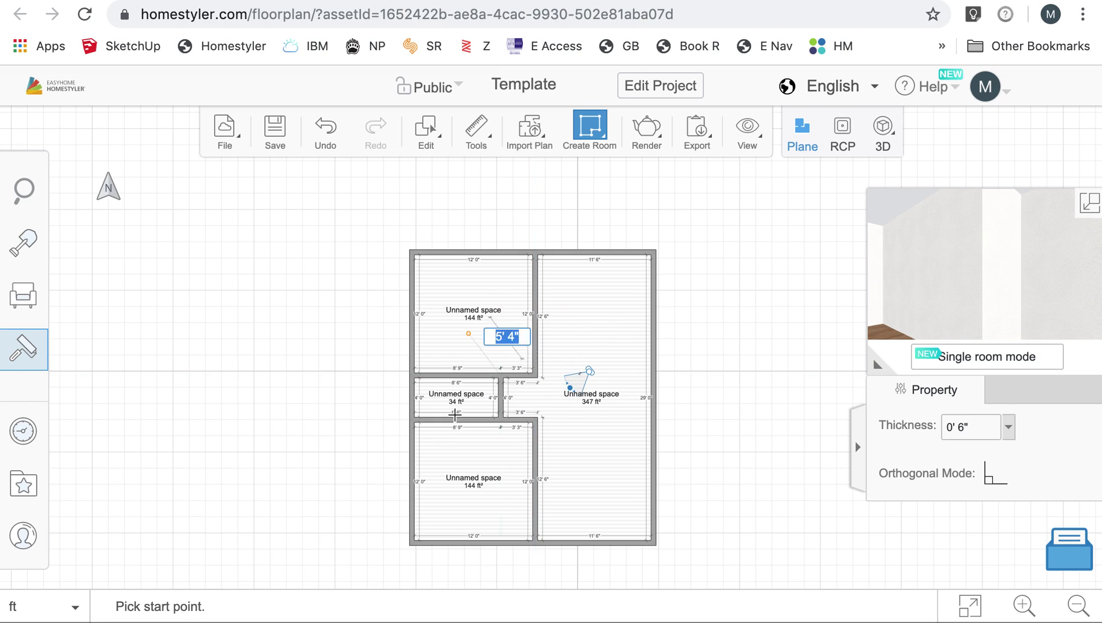
click(589, 210)
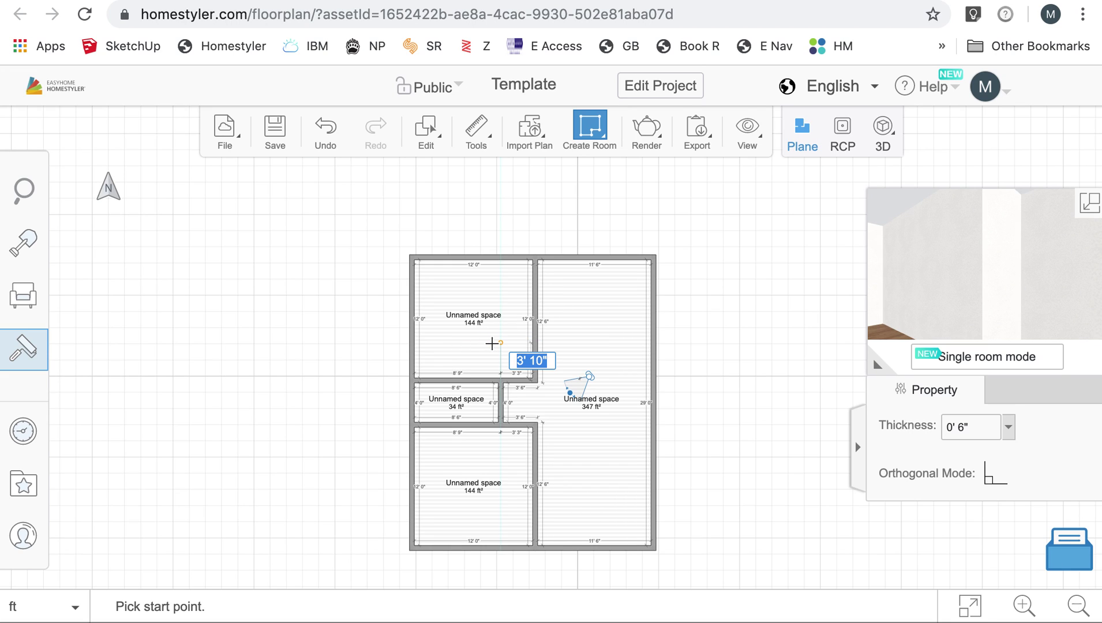
key(Escape)
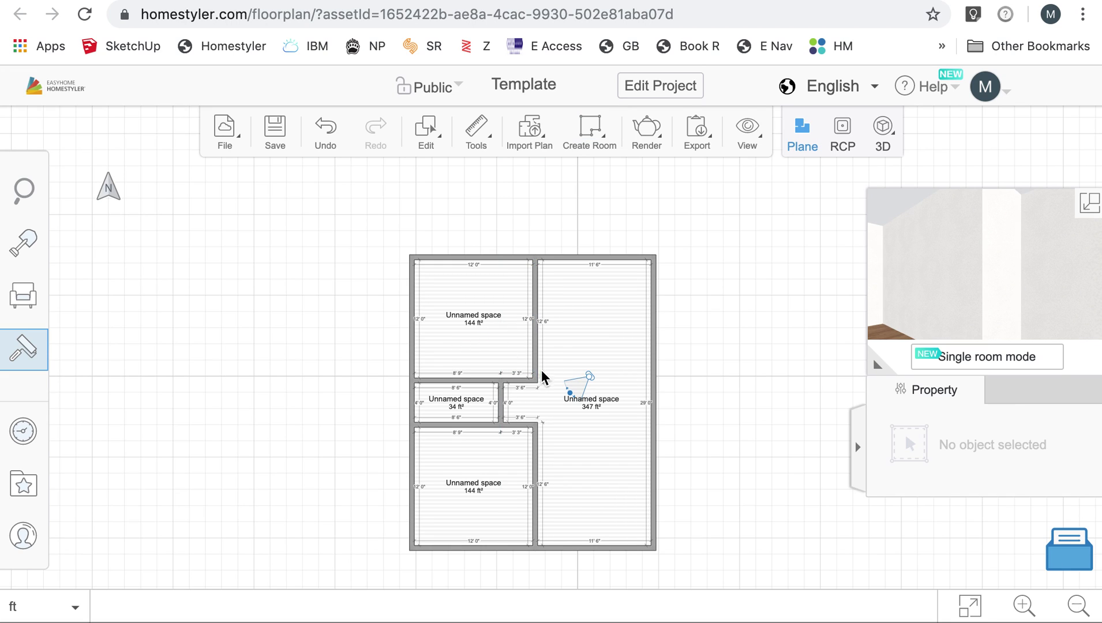
Draw a wall from the inner wall to the right outer wall, creating 138 ft² and 204 ft² rooms.
mouse_move(589, 128)
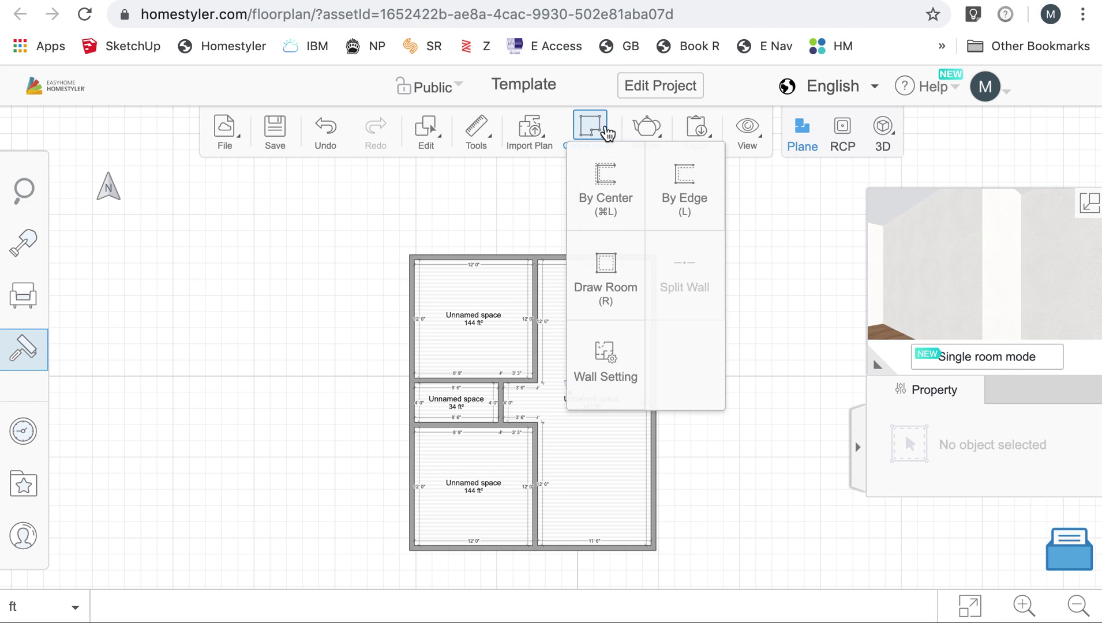
click(535, 382)
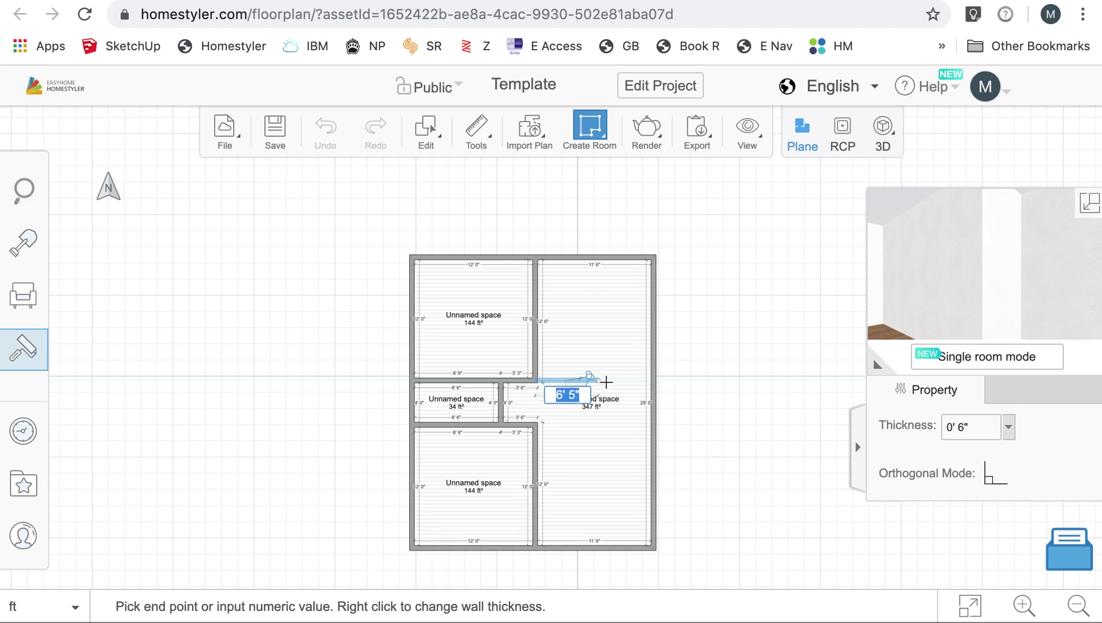
click(645, 386)
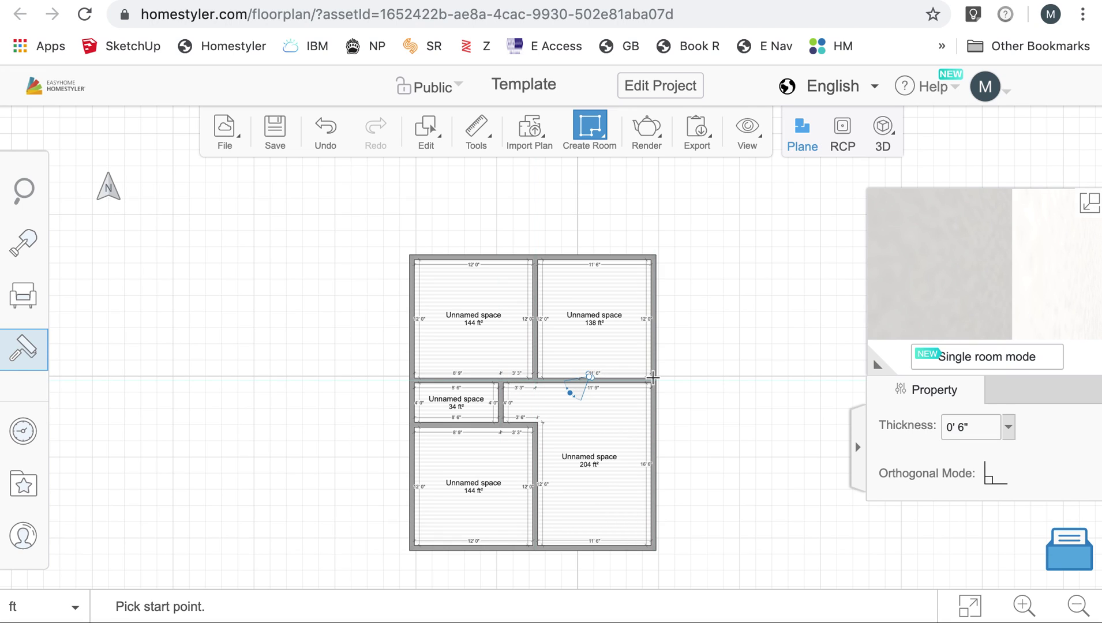
click(654, 378)
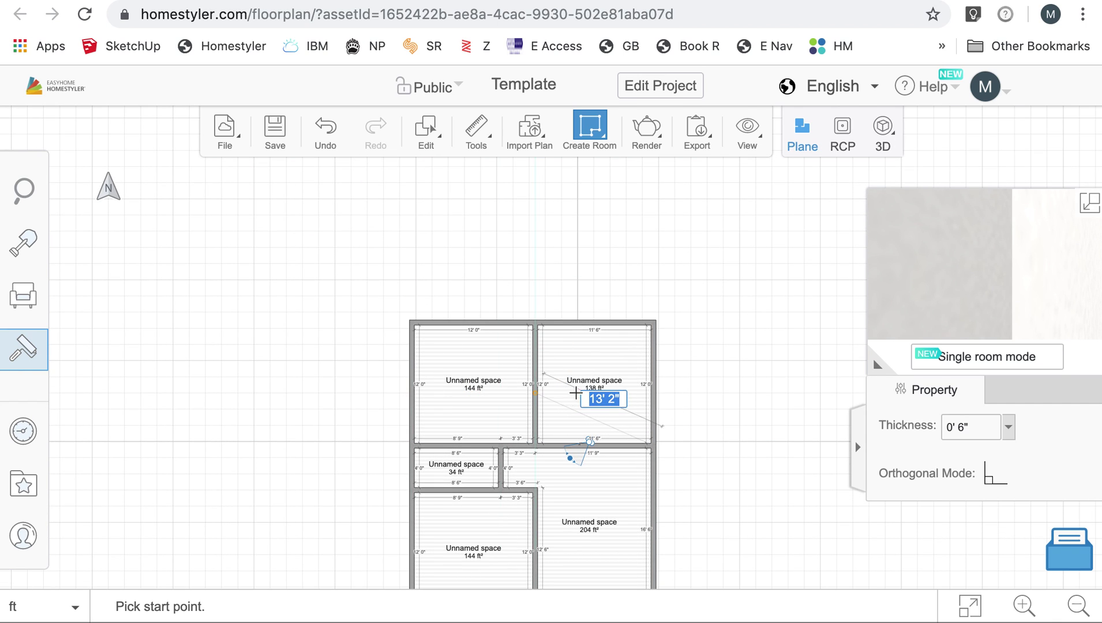
key(Escape)
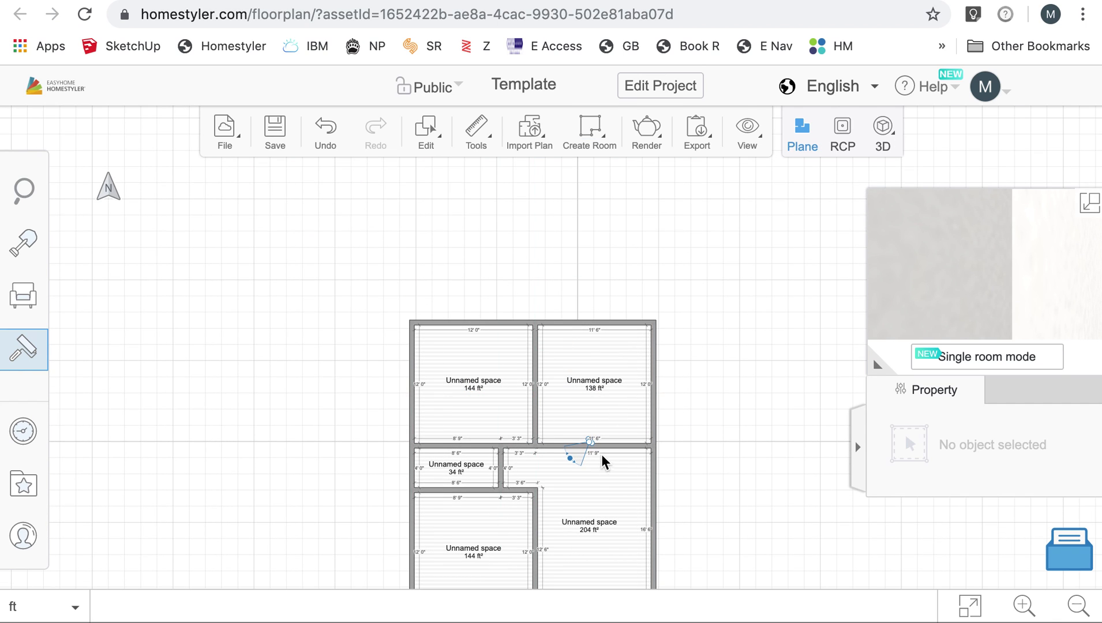
Move the 3D camera into the 204 ft² room and select that lower-right room.
drag(592, 441, 609, 515)
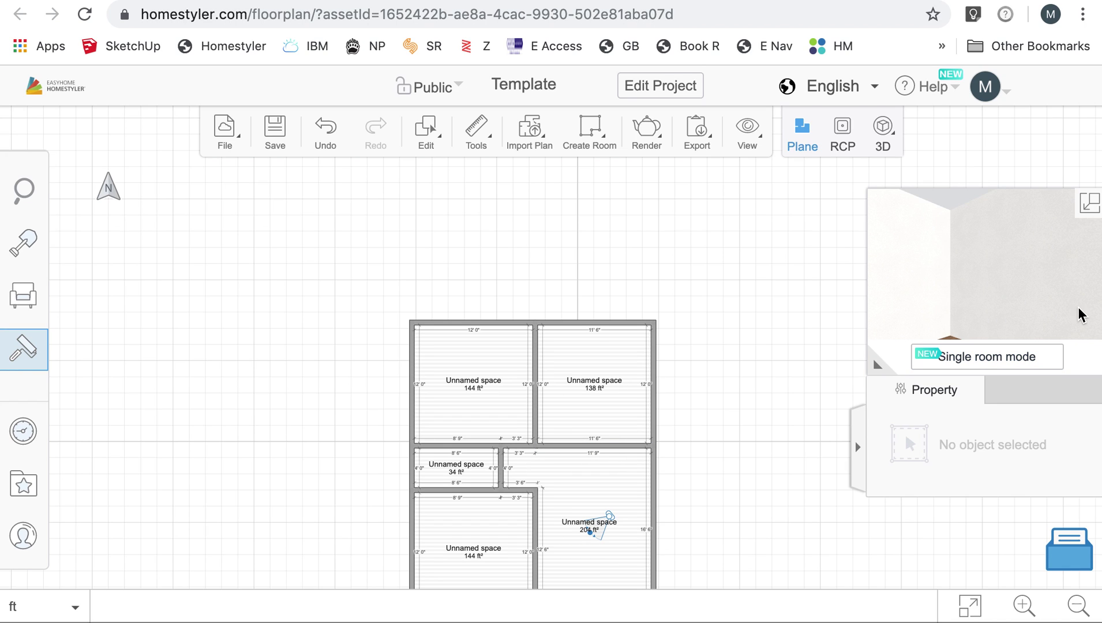
drag(698, 503, 698, 398)
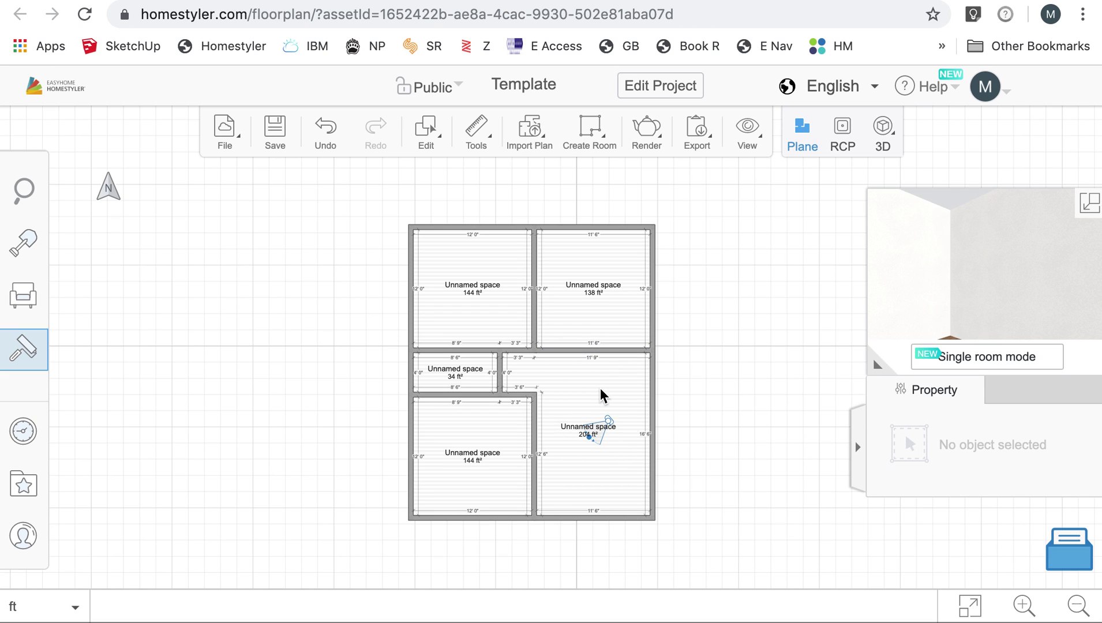
click(602, 395)
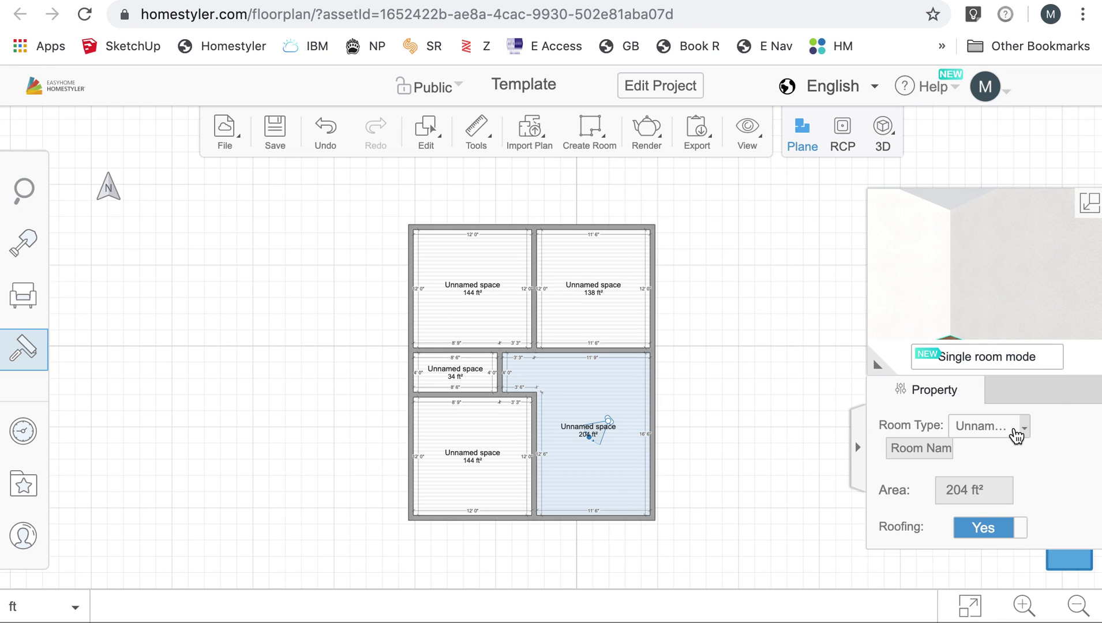
Set the 204 ft² lower-right room's Room Type to Living Room.
click(988, 433)
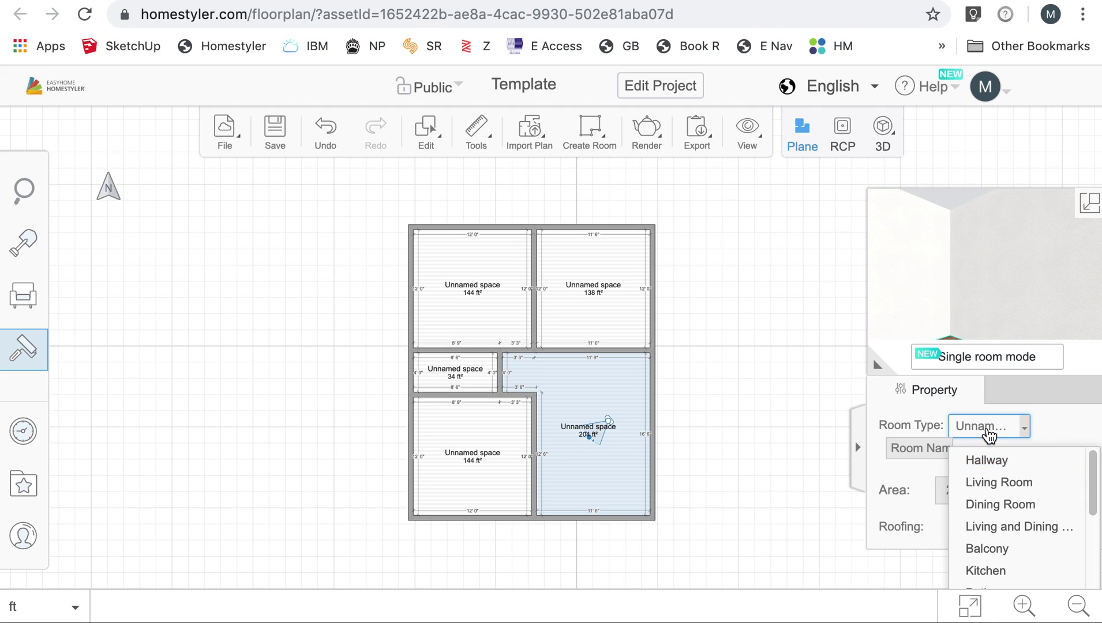
click(1009, 483)
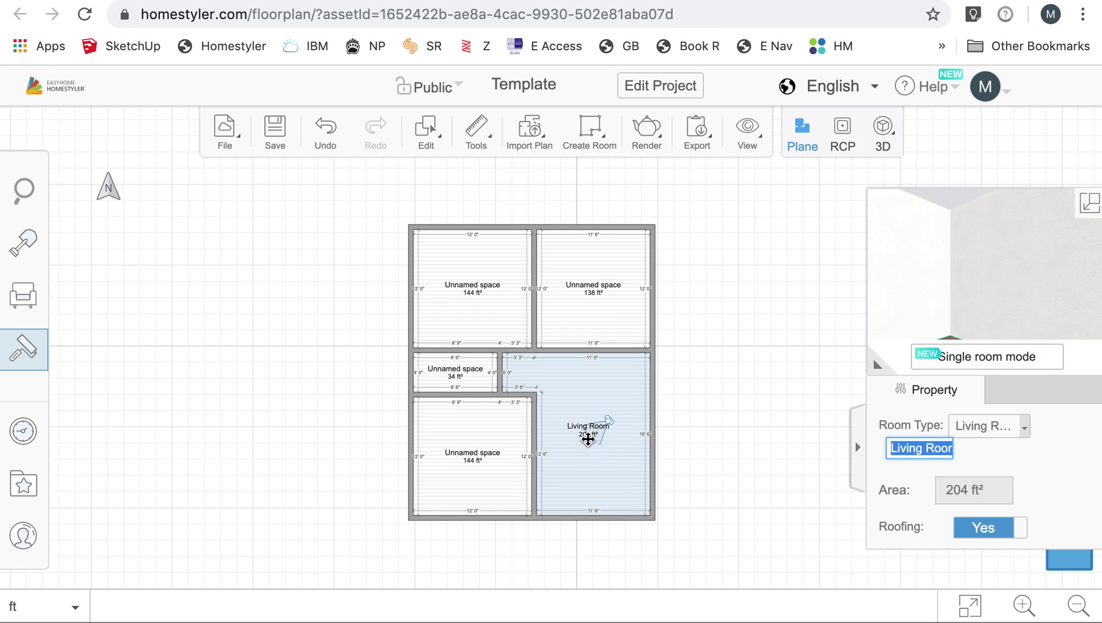
drag(587, 438, 605, 394)
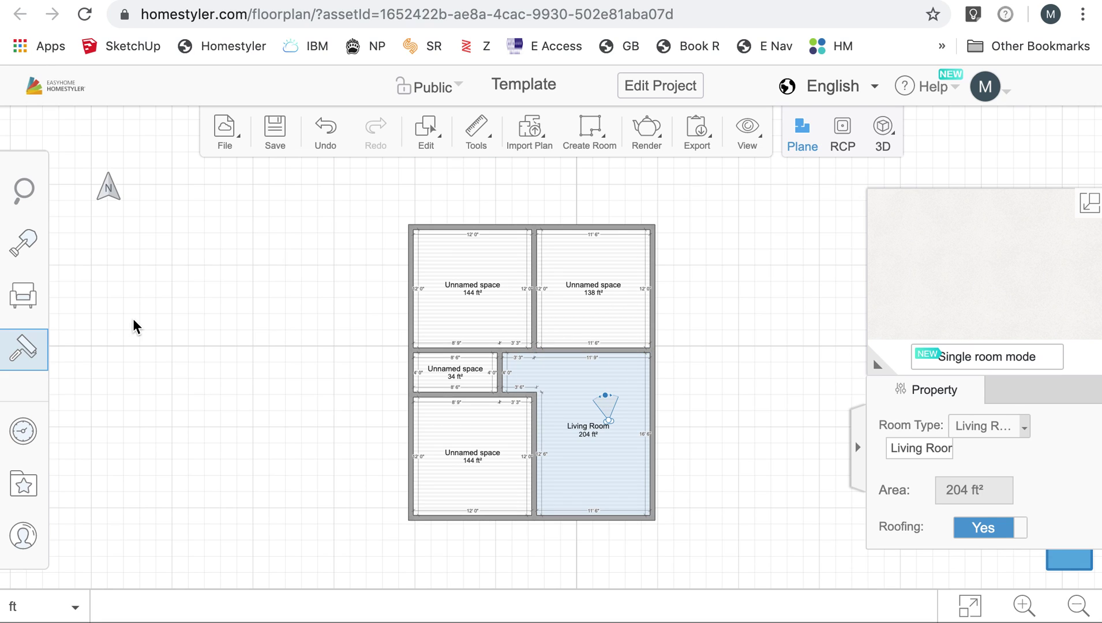
click(30, 249)
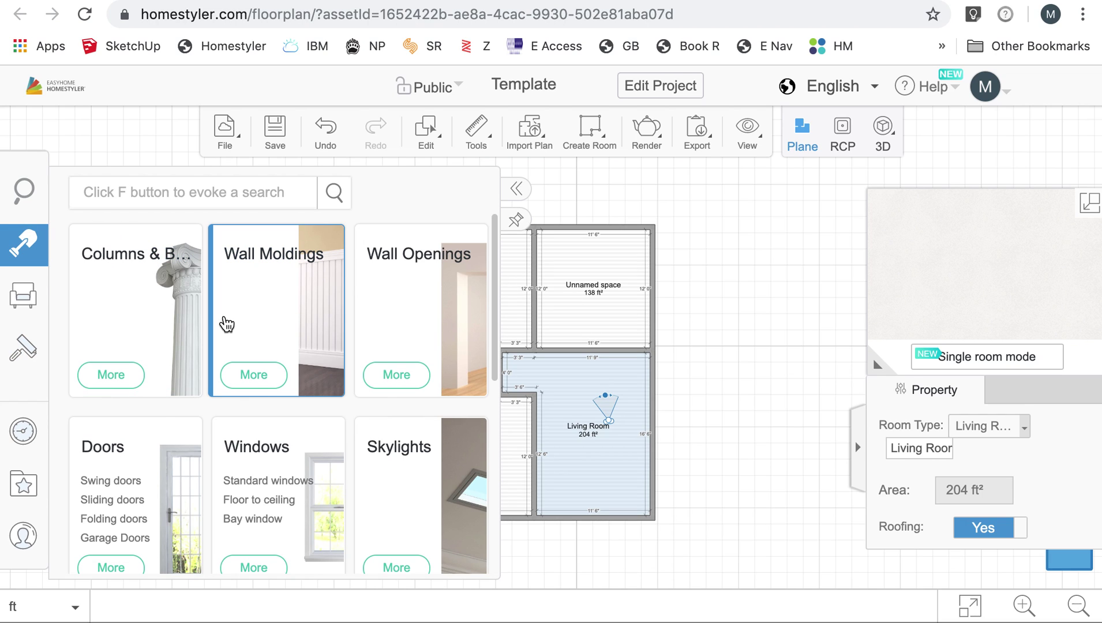
Pick Full height opening 1 from the Building catalog's Wall Openings.
scroll(224, 322, down, 2)
scroll(377, 250, up, 2)
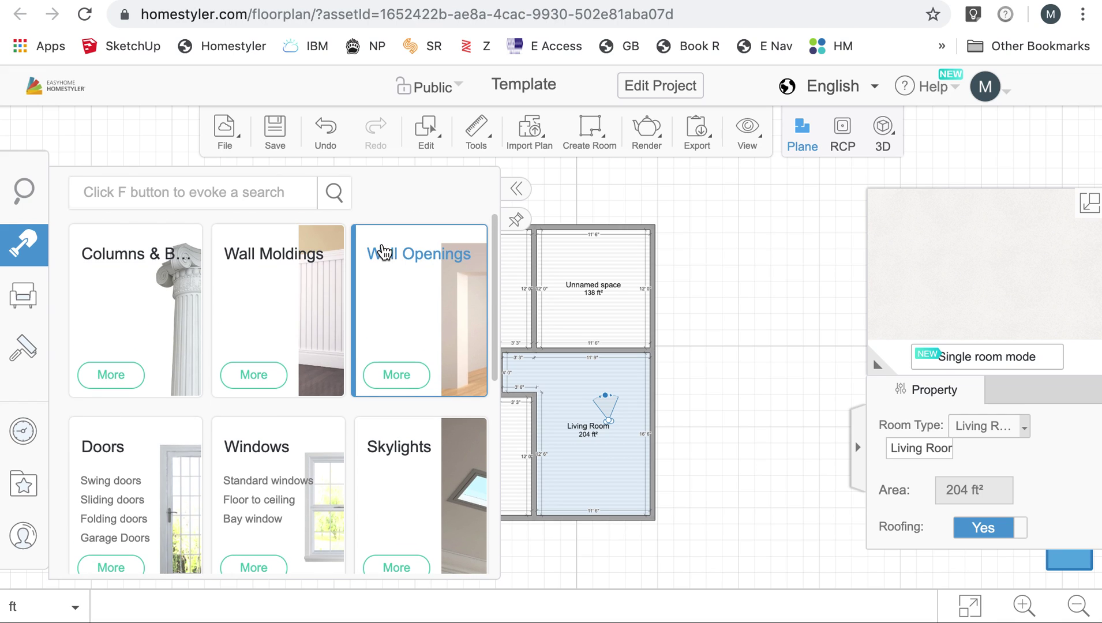
click(424, 261)
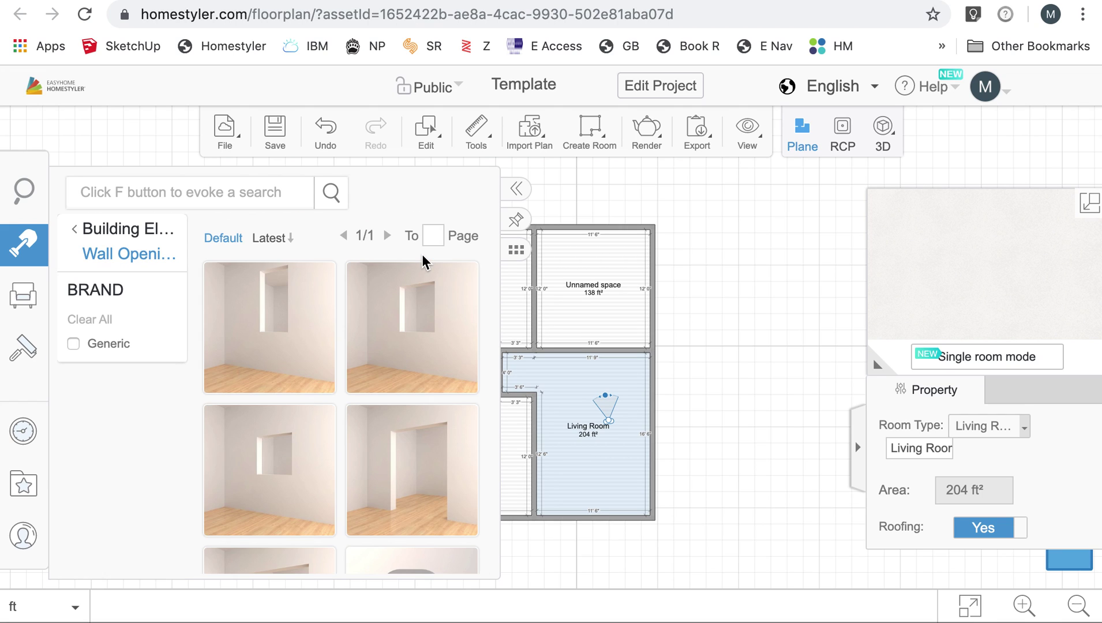
scroll(398, 375, down, 3)
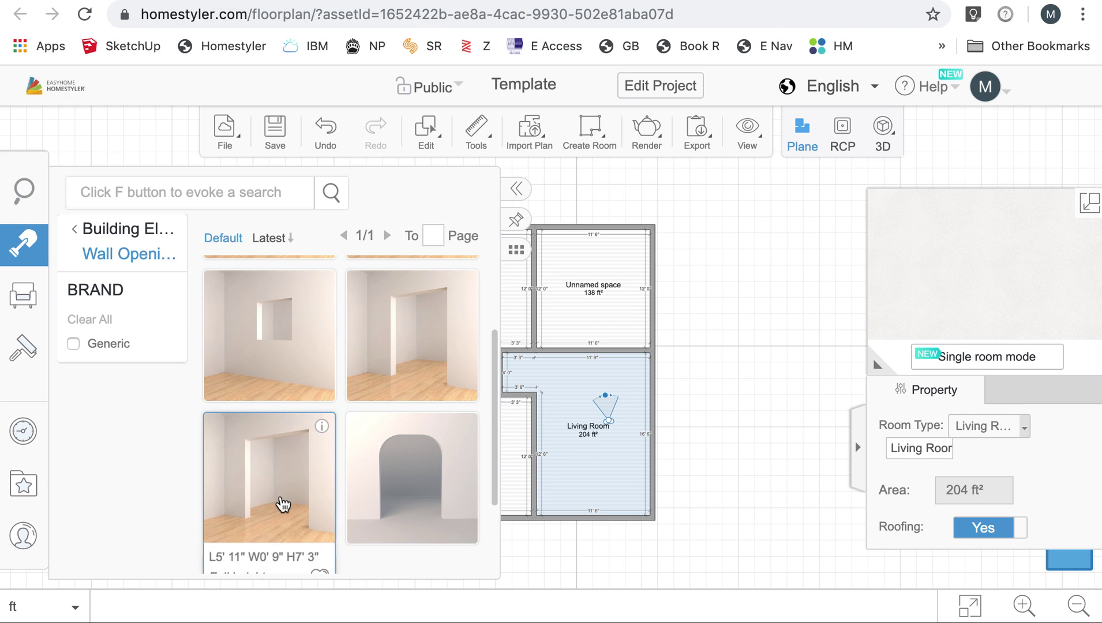
scroll(396, 404, down, 2)
scroll(398, 414, down, 1)
scroll(398, 413, up, 3)
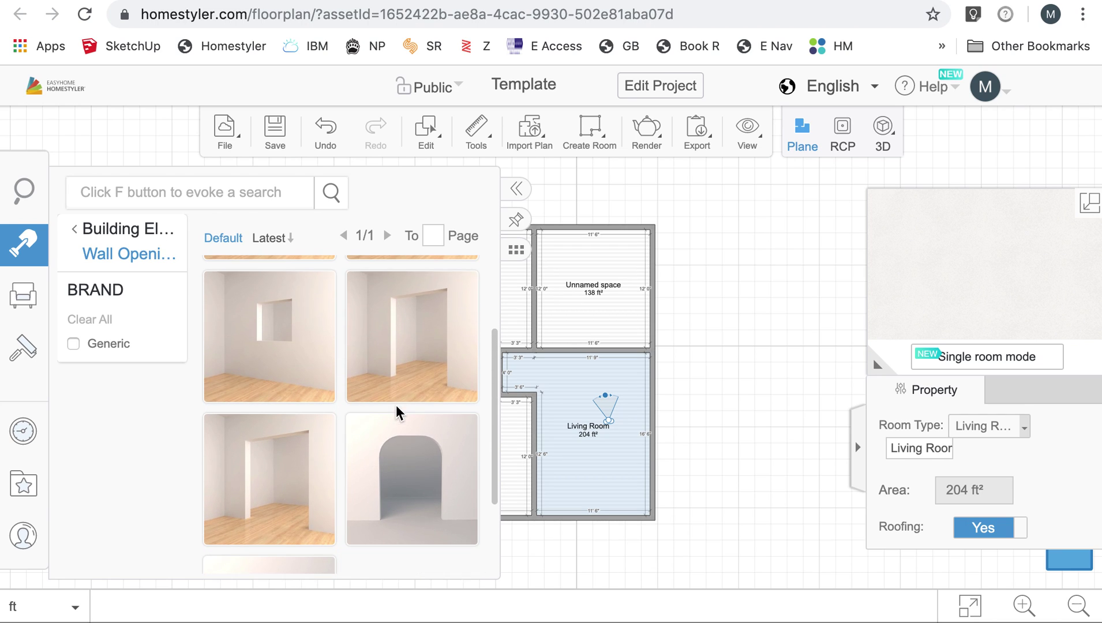
click(263, 489)
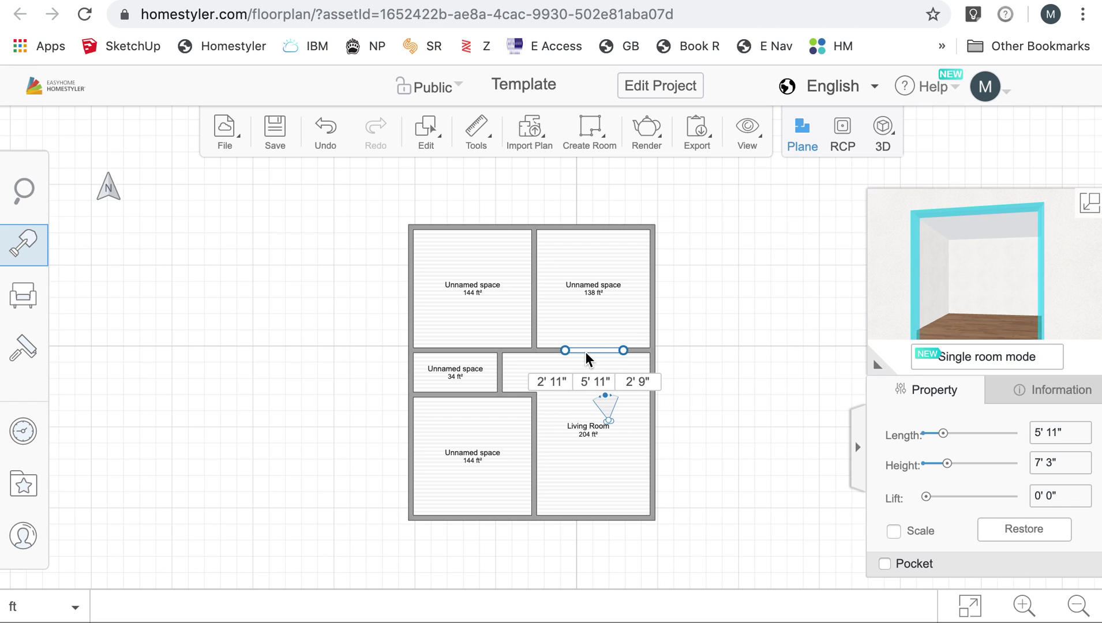
Drop the opening on the wall above the Living Room and stretch it to 8' 4" long.
click(592, 350)
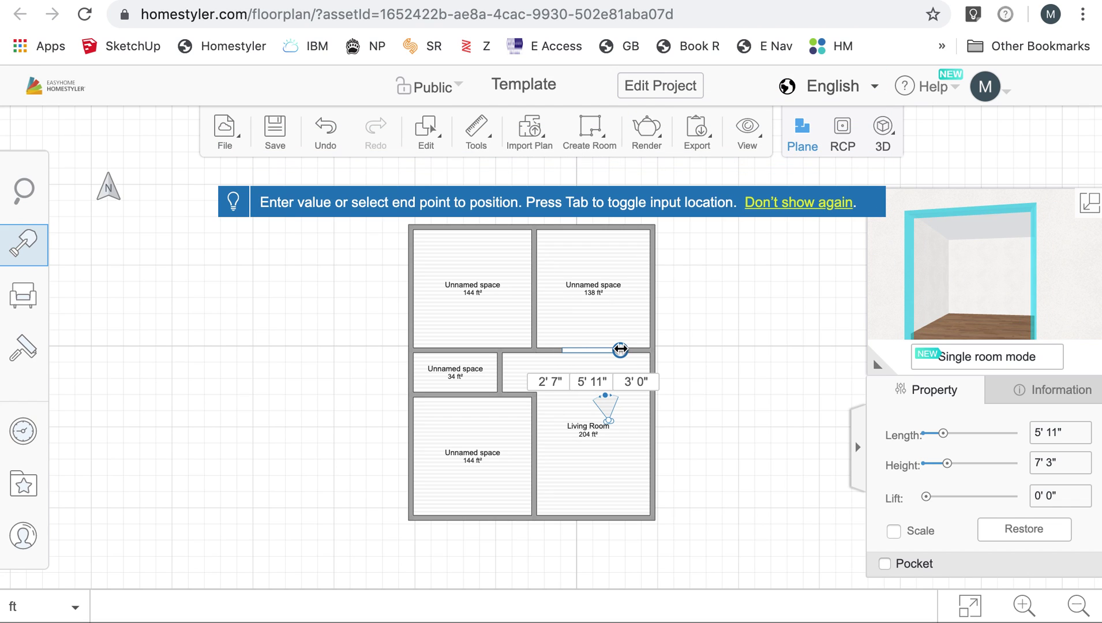
mouse_move(620, 349)
mouse_down()
mouse_move(641, 348)
mouse_move(629, 350)
mouse_up()
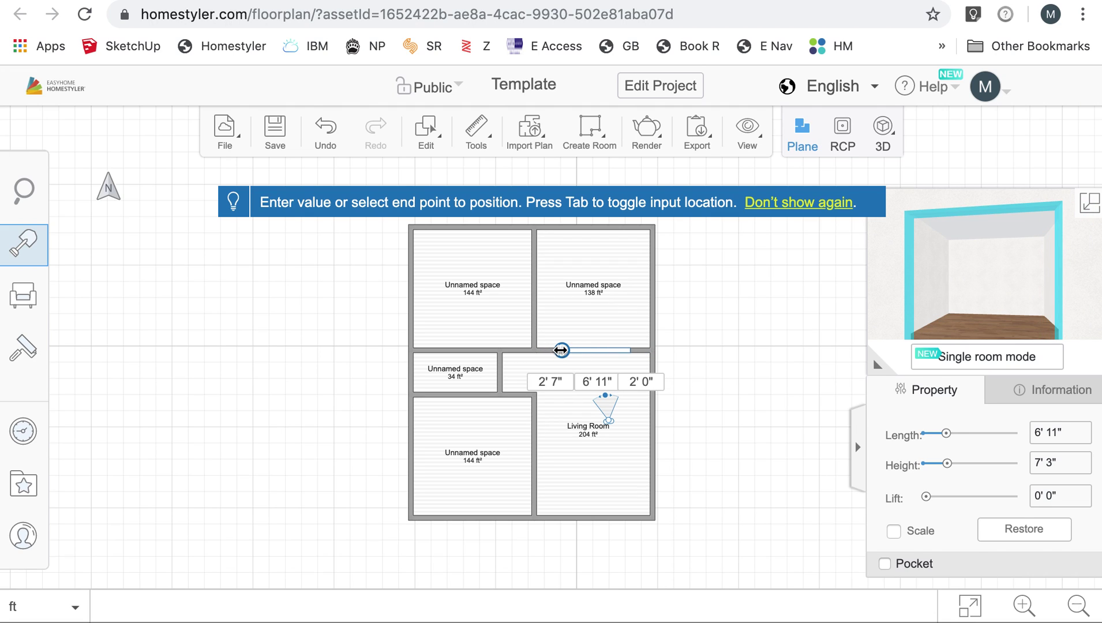
drag(561, 350, 553, 350)
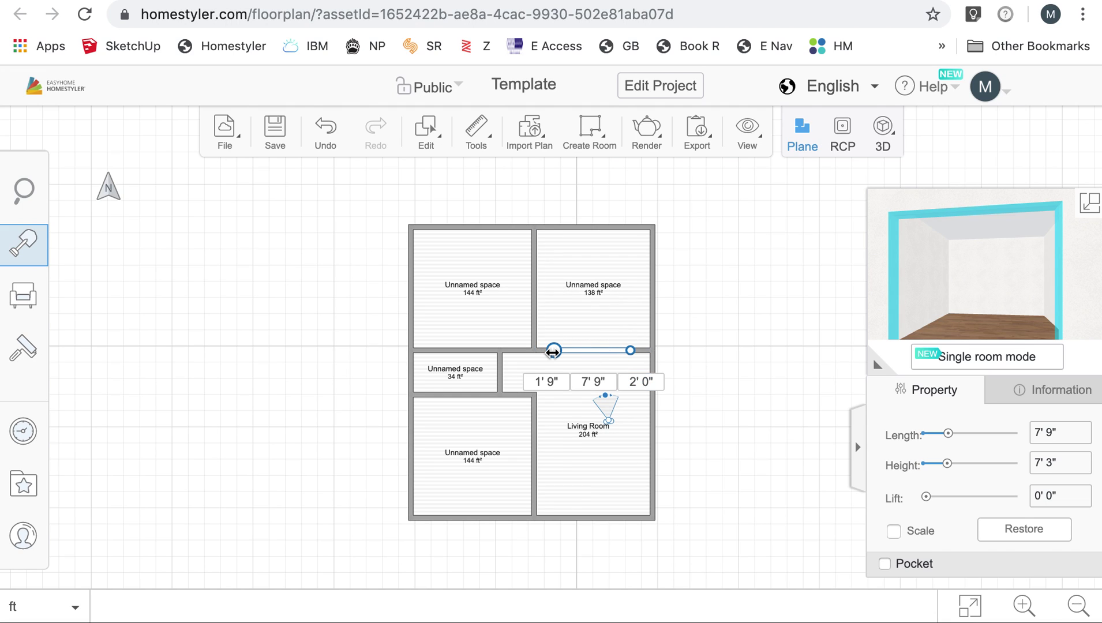
drag(552, 351, 547, 351)
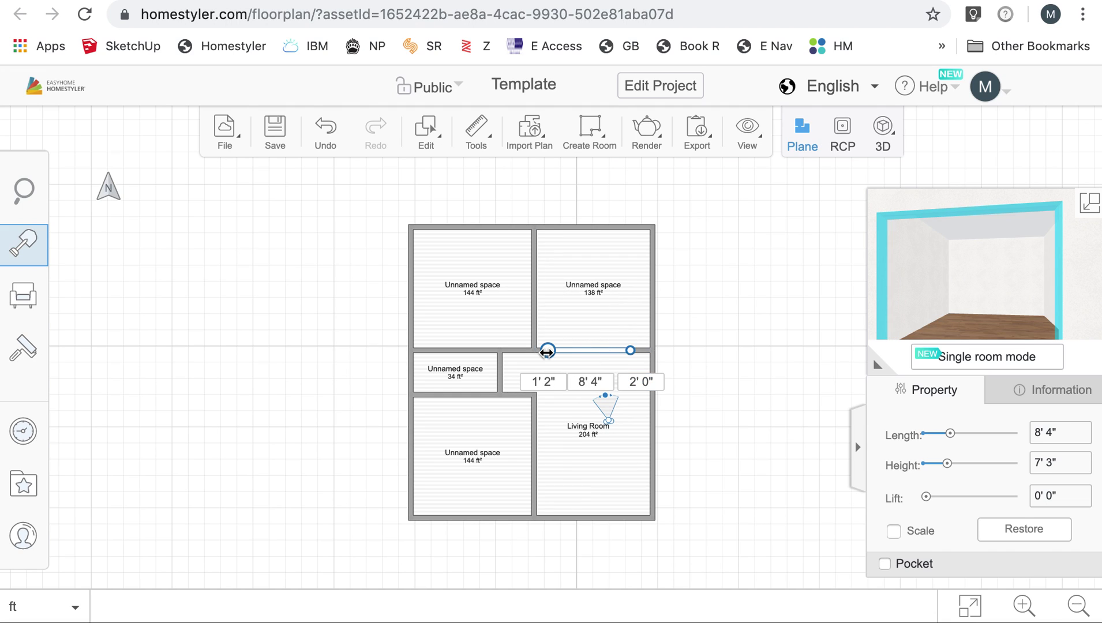
click(590, 313)
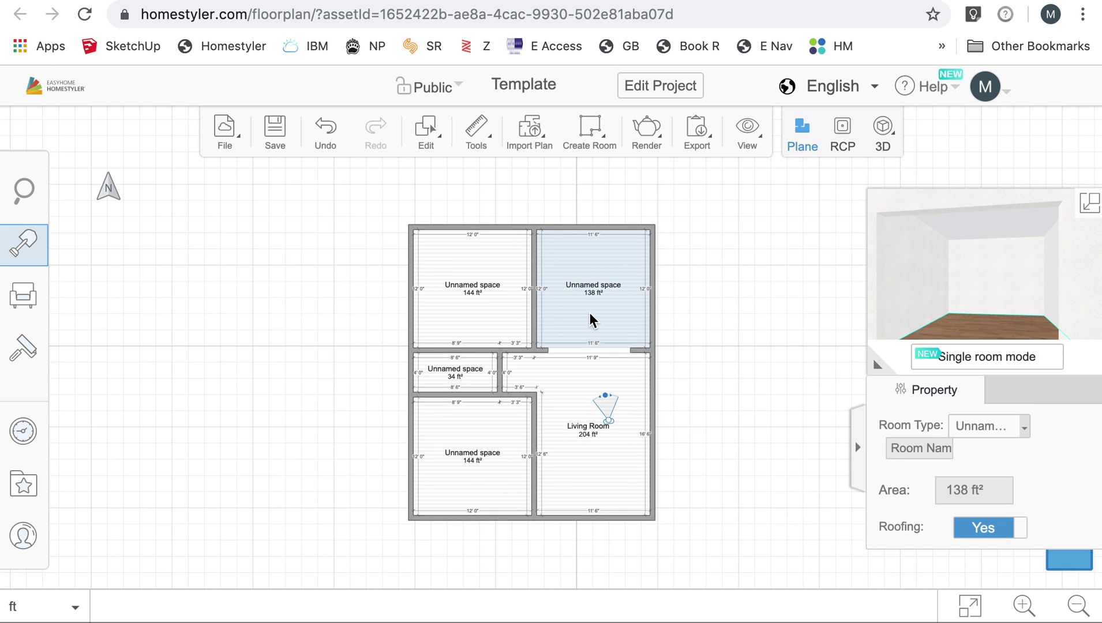
Set the 138 ft² upper-right room's Room Type to Kitchen.
click(995, 433)
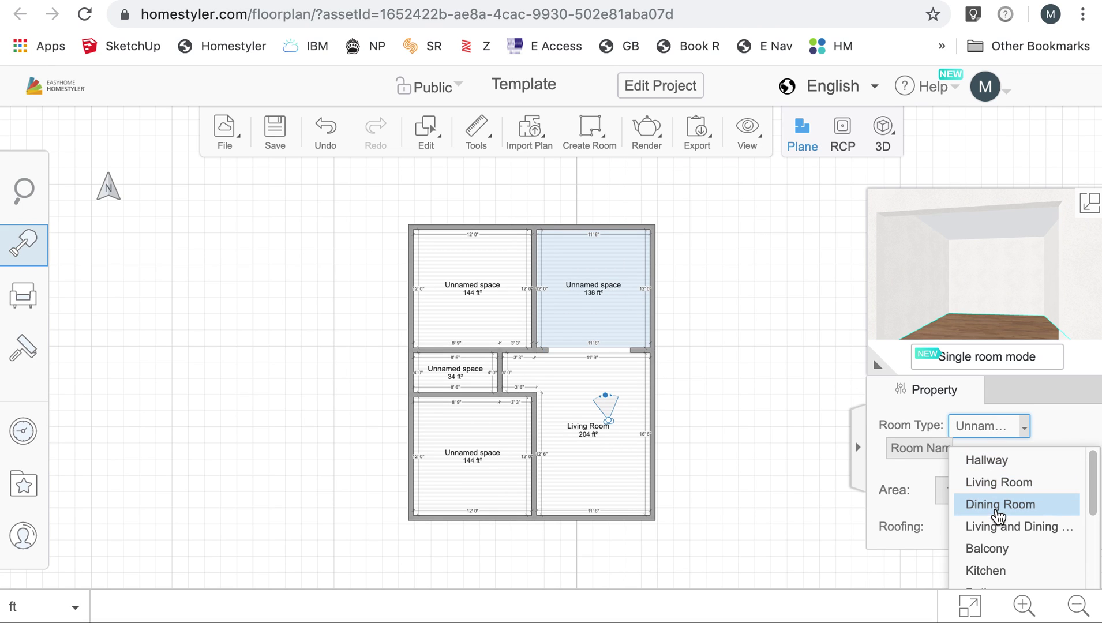
scroll(1015, 533, down, 1)
click(1015, 526)
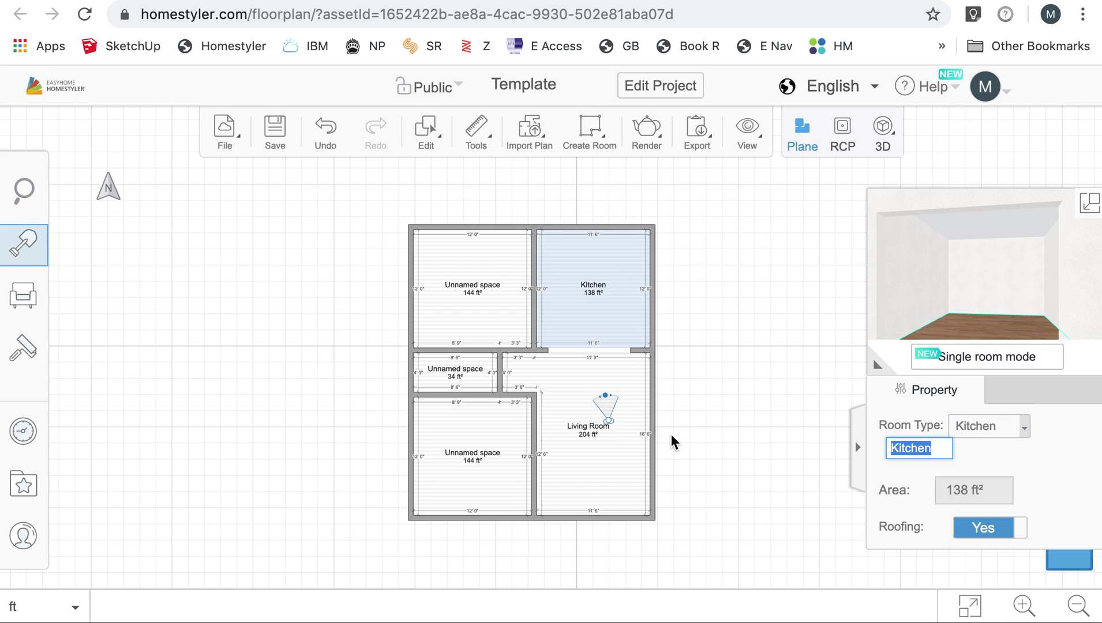
click(748, 365)
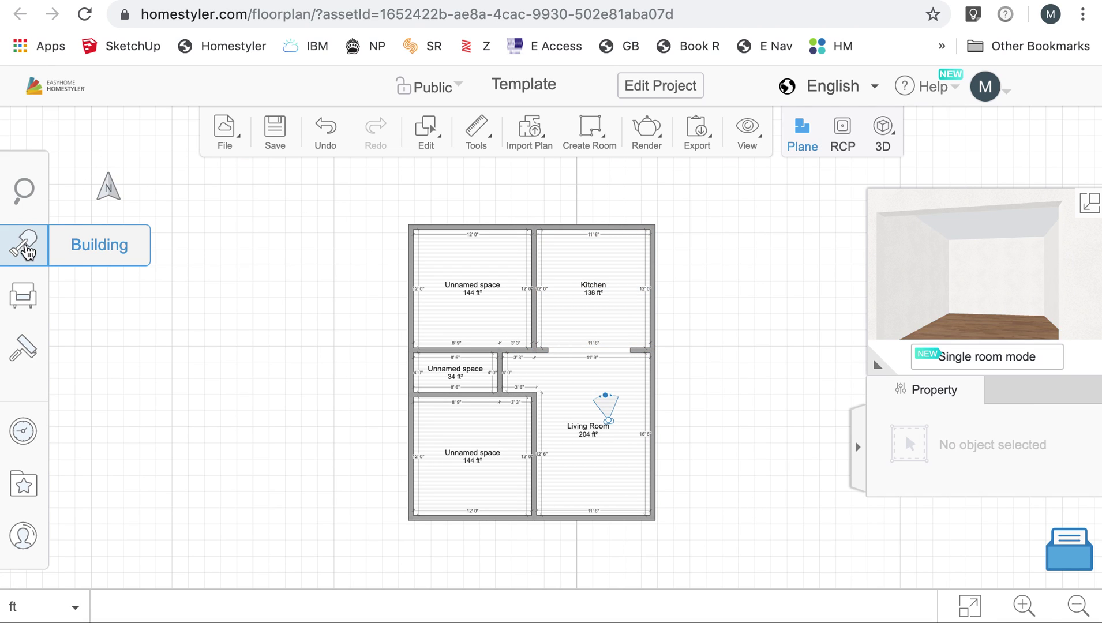
click(23, 242)
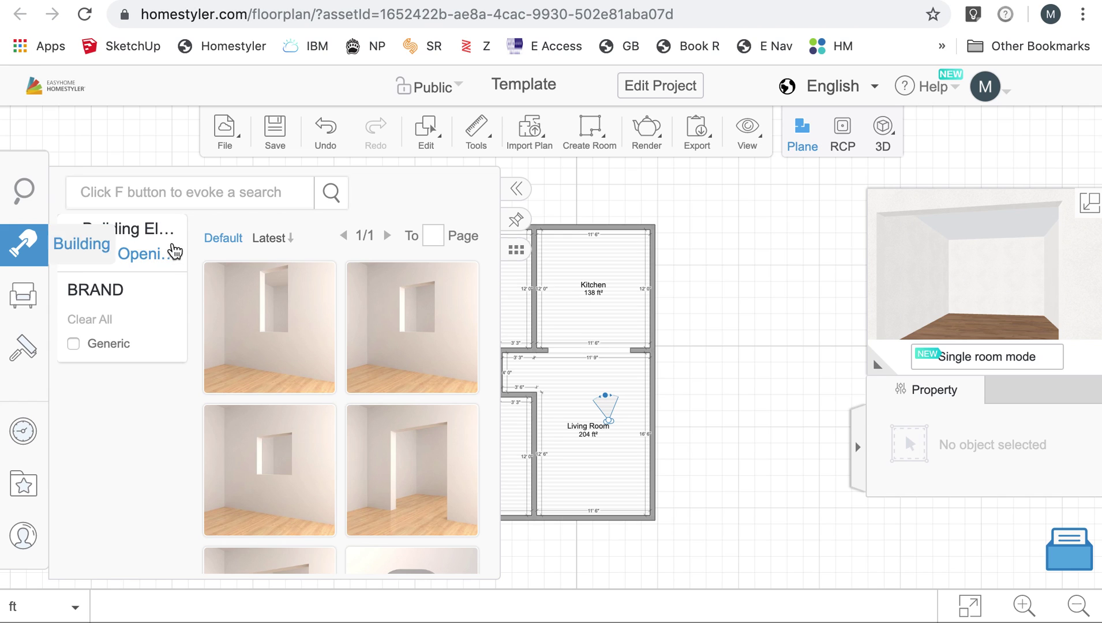
From Doors > Swing doors, drag the dark brown single door into the small room's top wall.
click(128, 232)
scroll(345, 345, down, 2)
click(166, 367)
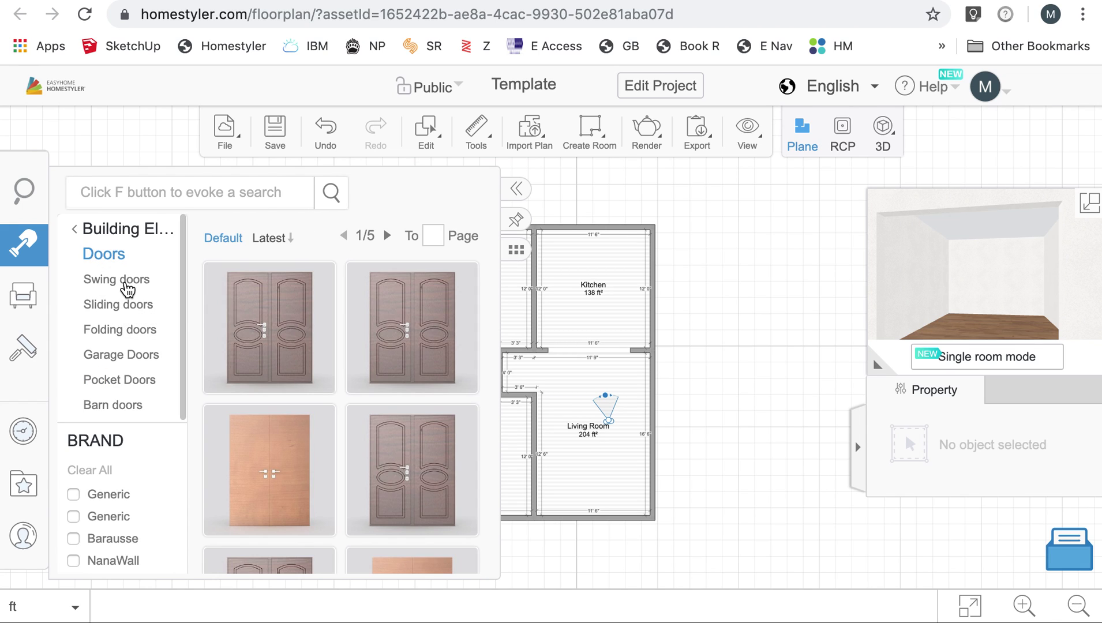
click(126, 280)
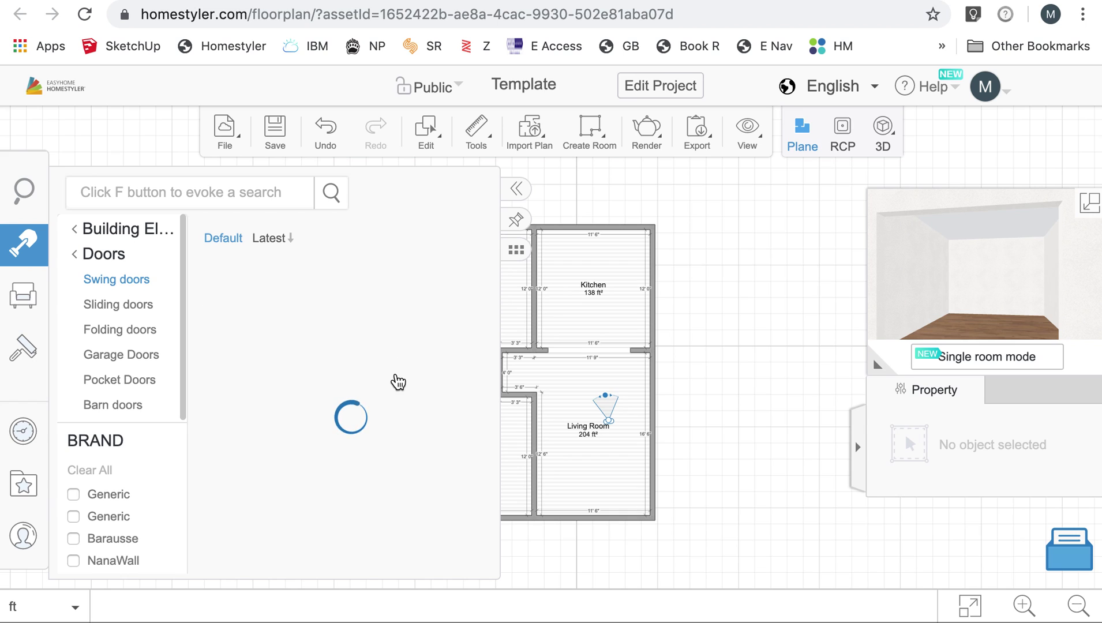
scroll(398, 381, down, 10)
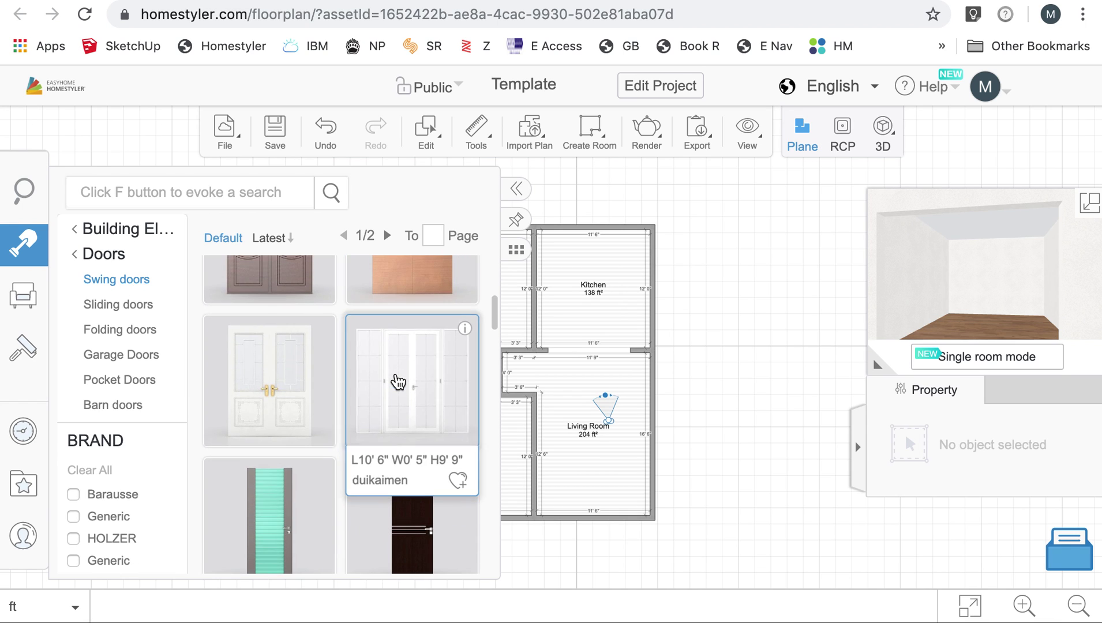
scroll(396, 374, down, 5)
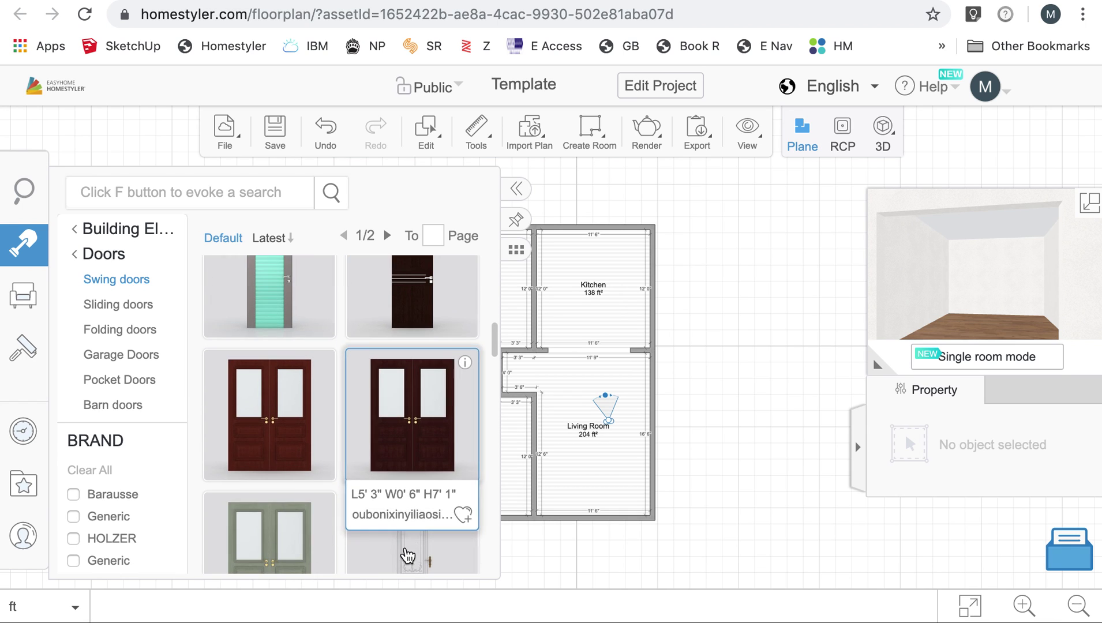
scroll(407, 554, down, 3)
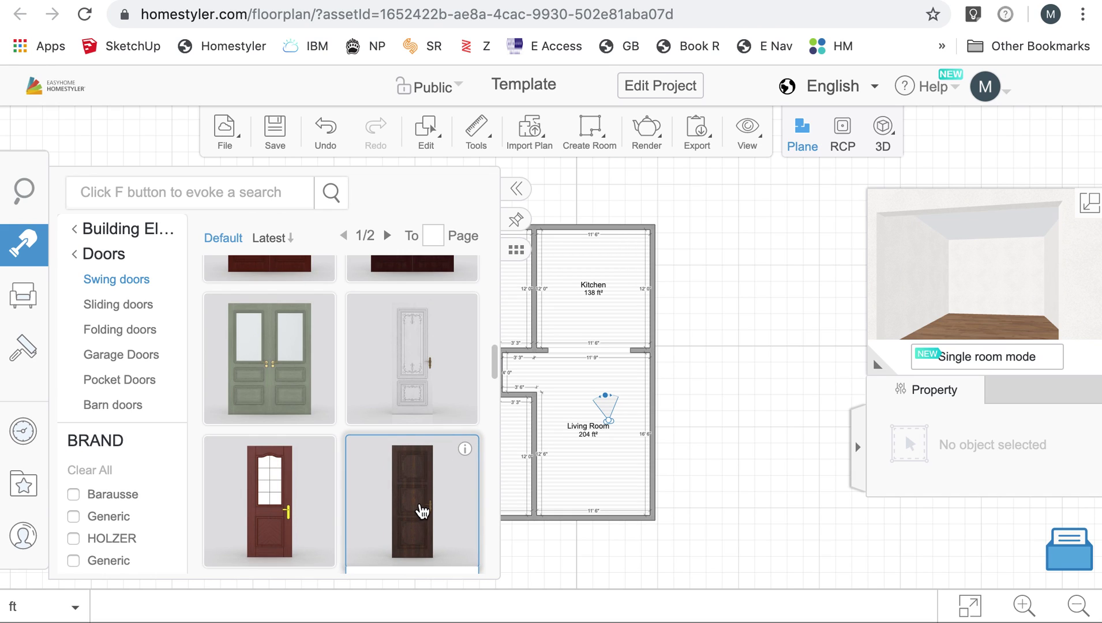
drag(424, 511, 518, 355)
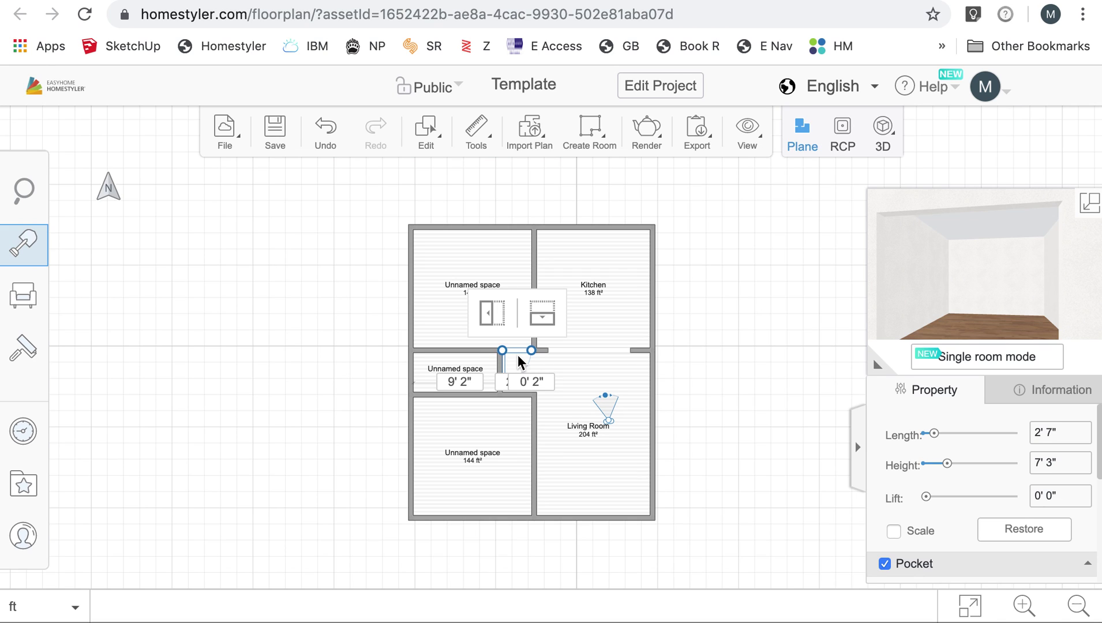
Flip the swing door's direction and narrow it to 2'5" on the small room's top wall.
click(497, 319)
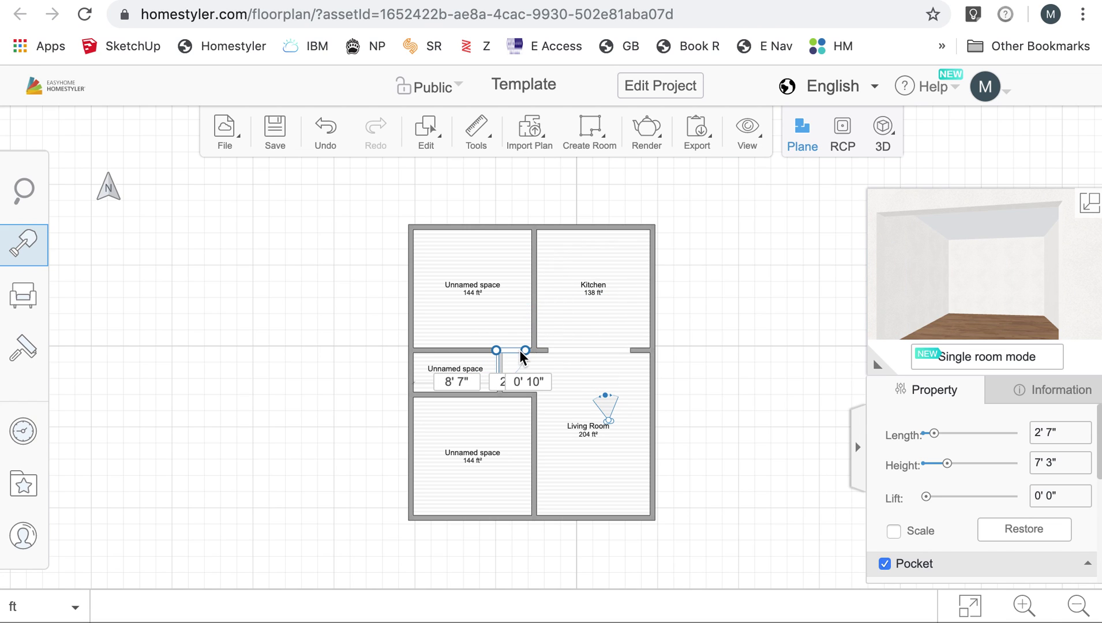
drag(519, 350, 511, 347)
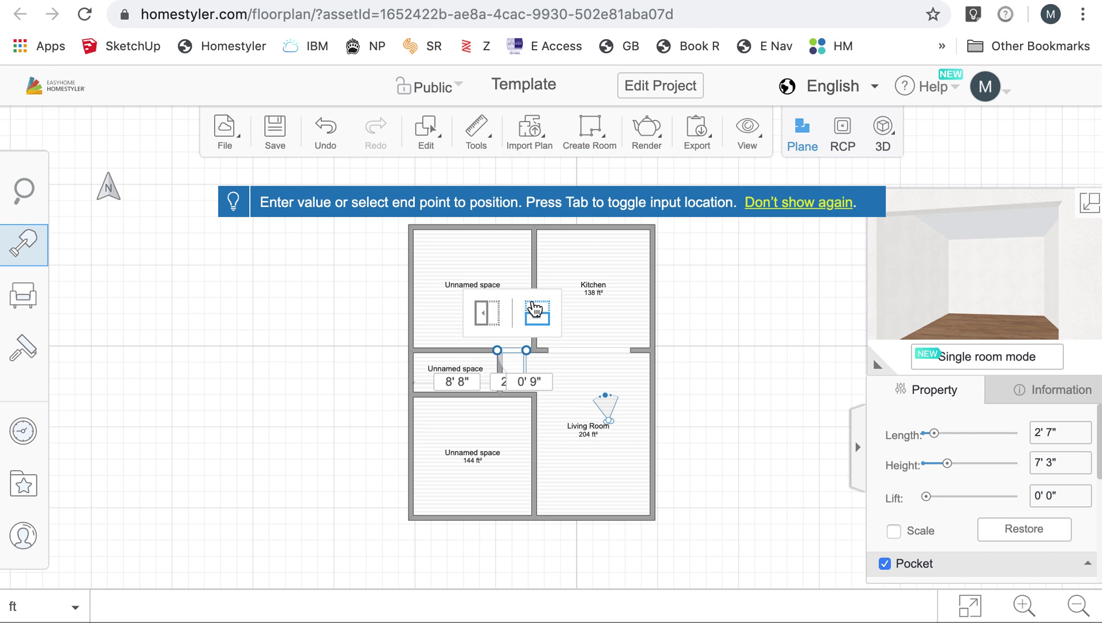
click(486, 316)
drag(503, 351, 528, 351)
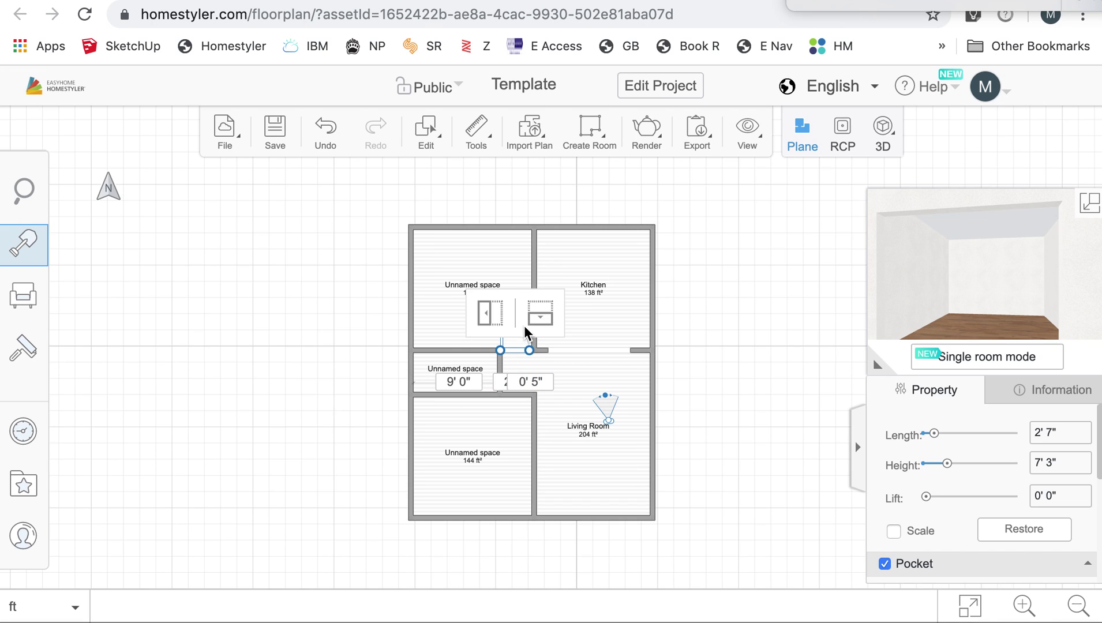
click(178, 274)
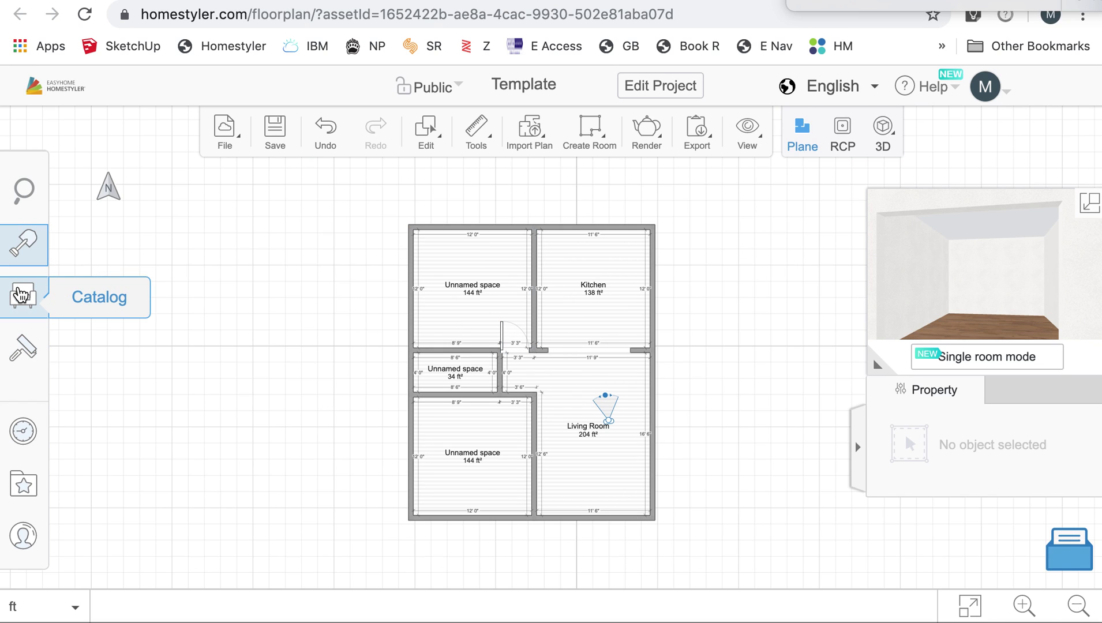
click(22, 295)
scroll(291, 383, down, 1)
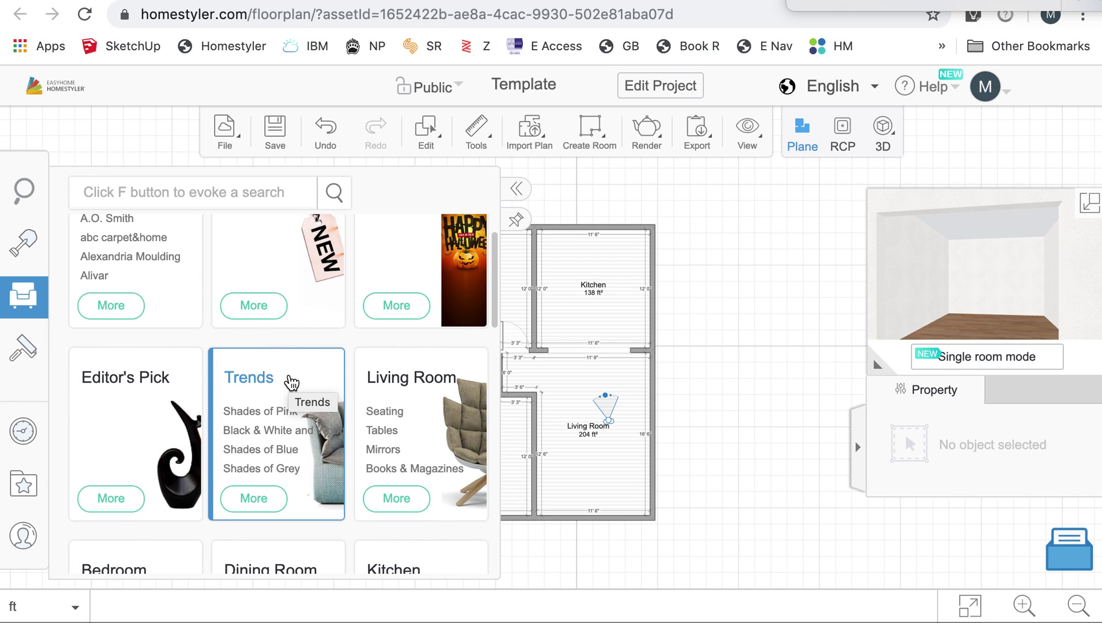
scroll(292, 383, down, 3)
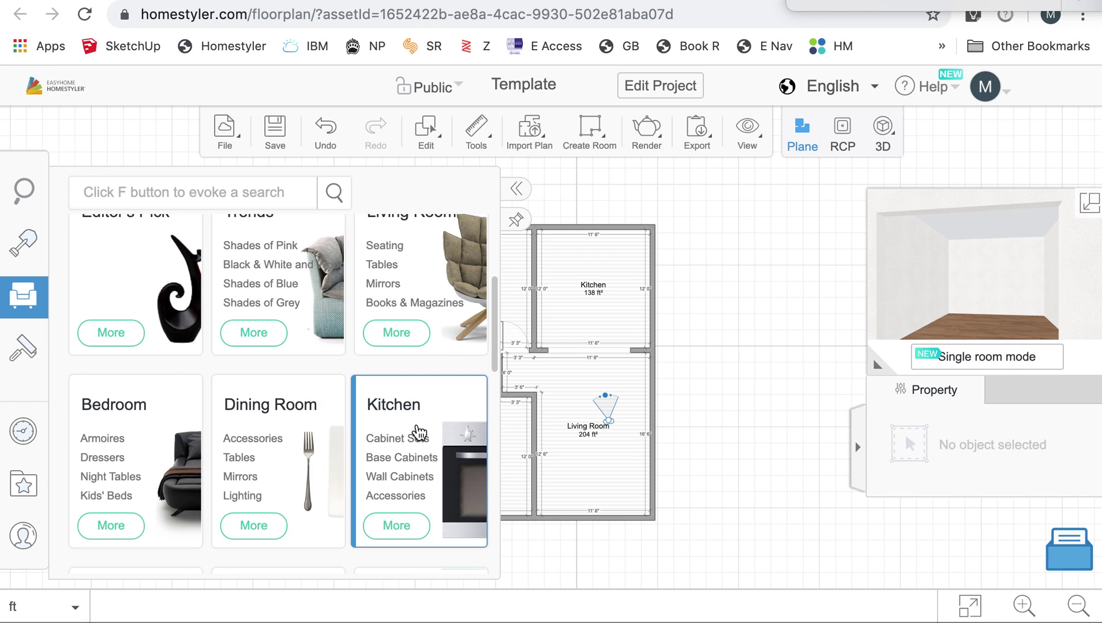
scroll(414, 462, down, 1)
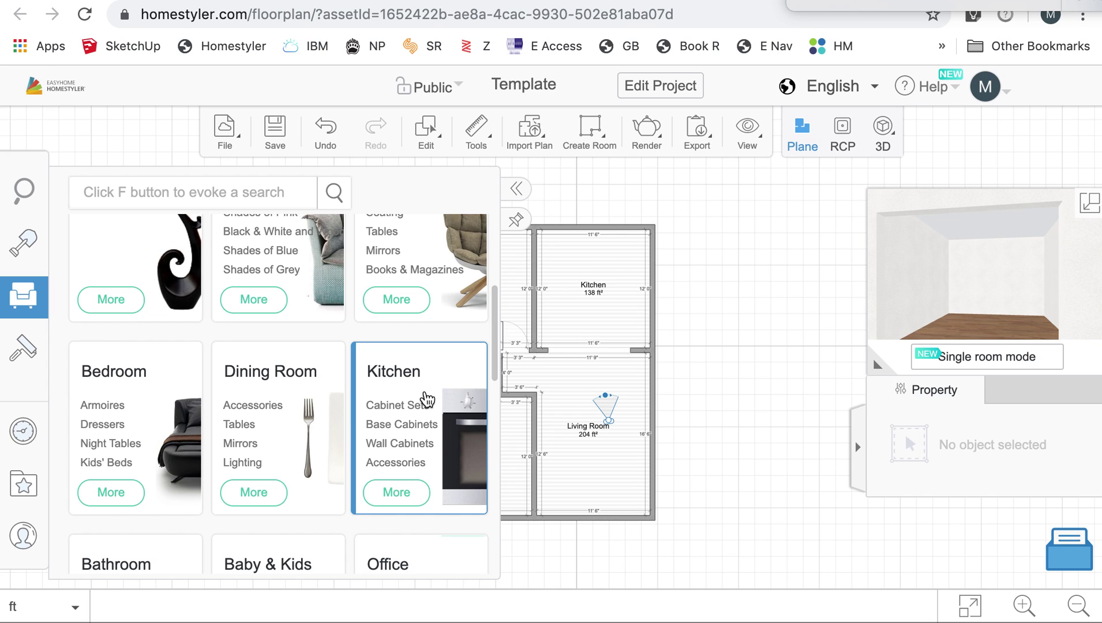
scroll(427, 399, up, 4)
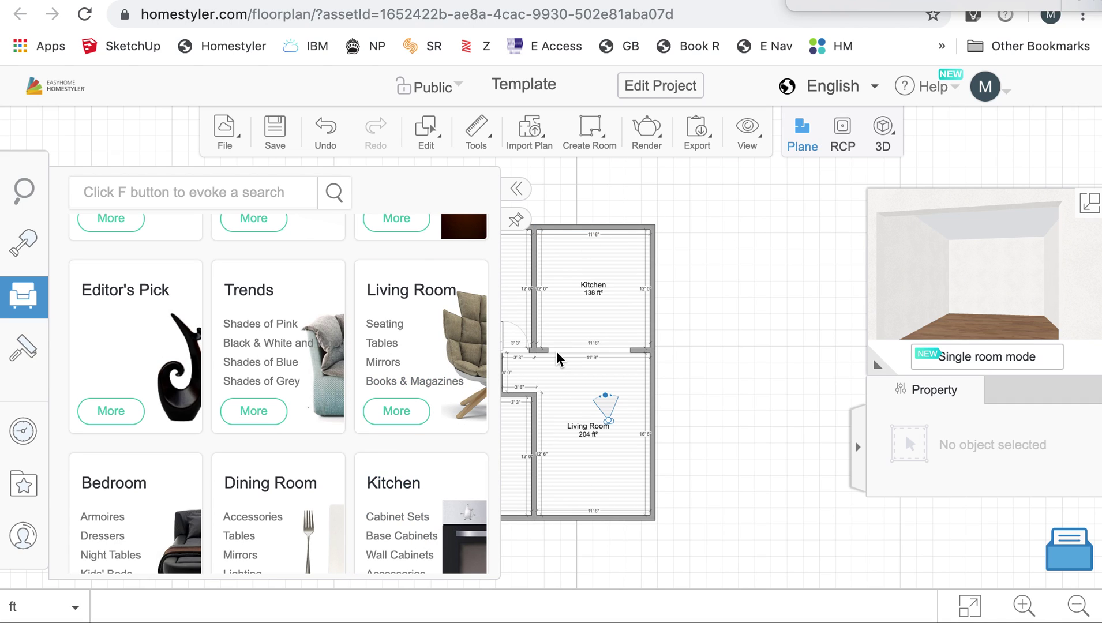
click(516, 190)
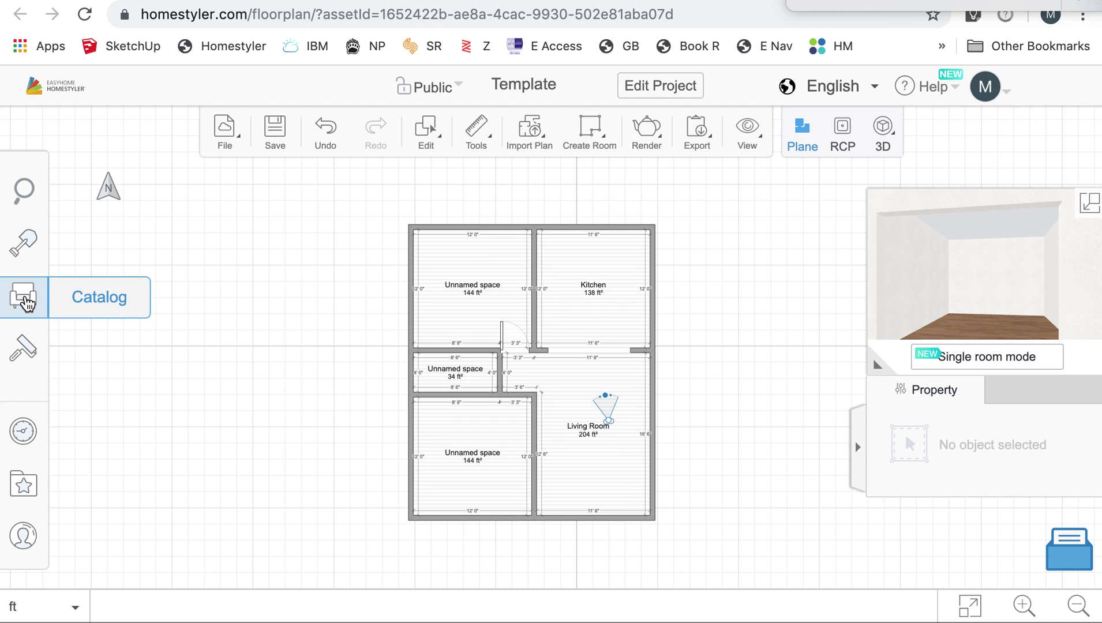
click(26, 300)
Place the grey ottoman from Living Room seating near the Living Room's bottom wall and aim the camera at it.
scroll(266, 321, down, 3)
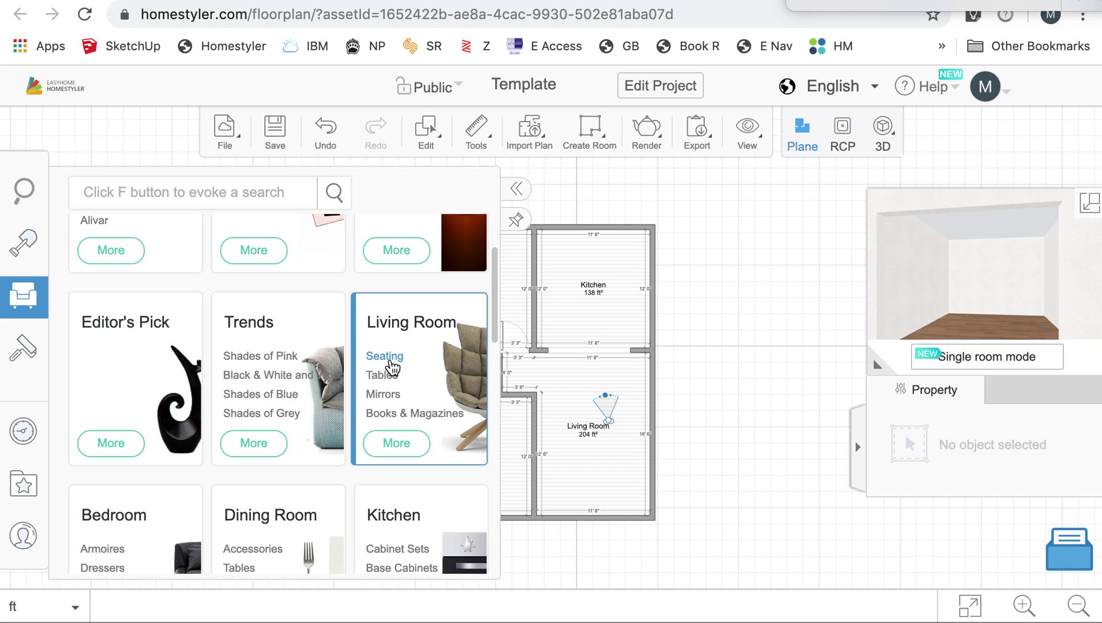
click(390, 361)
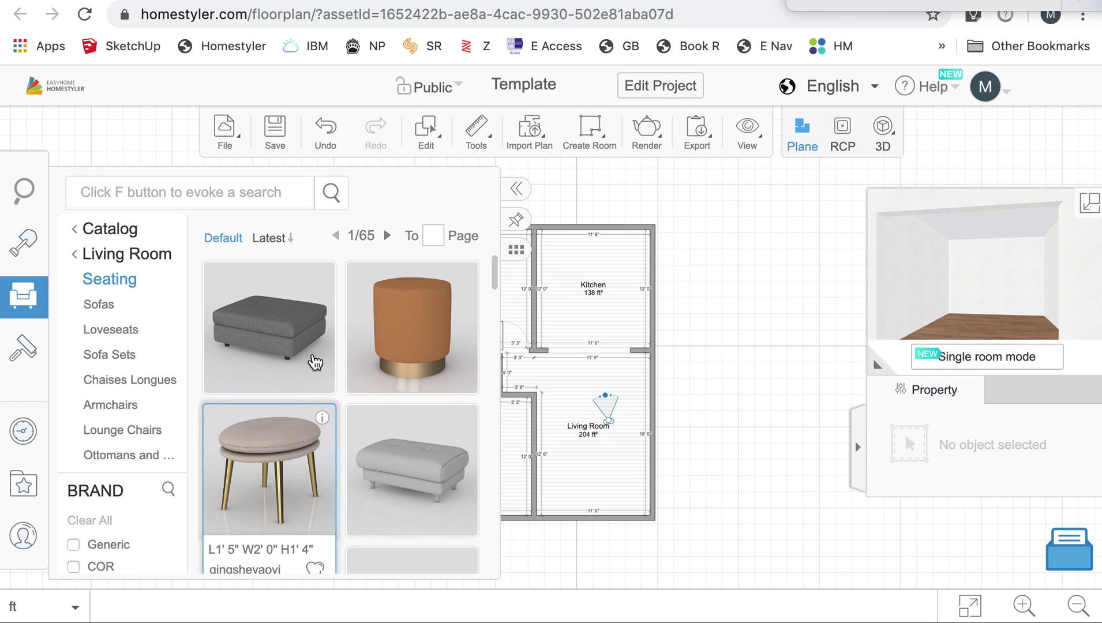
click(292, 344)
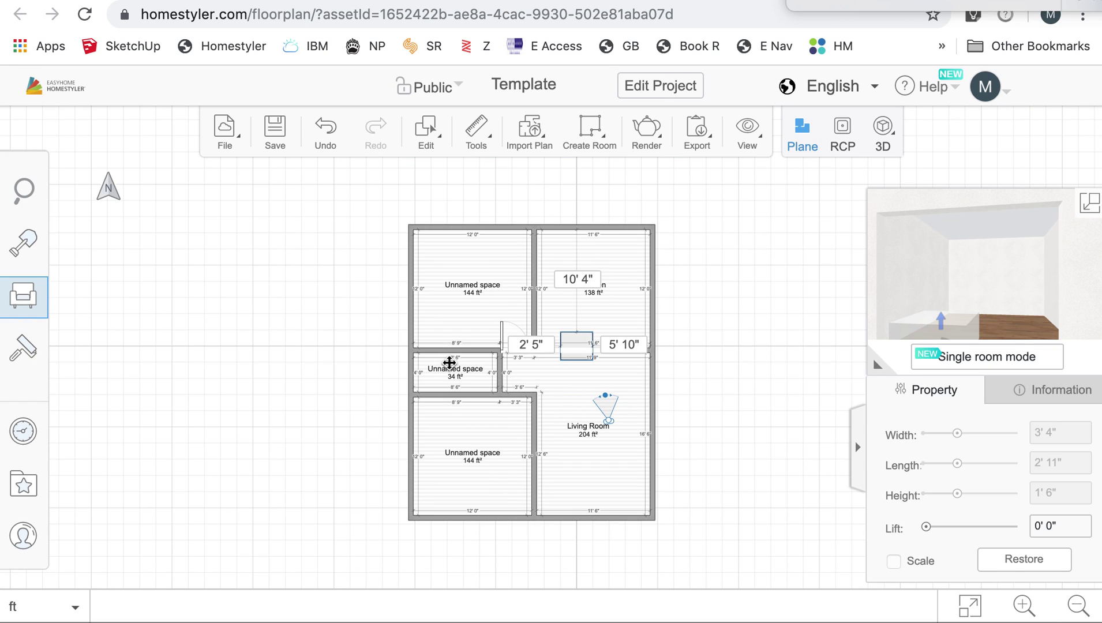
drag(592, 408, 623, 483)
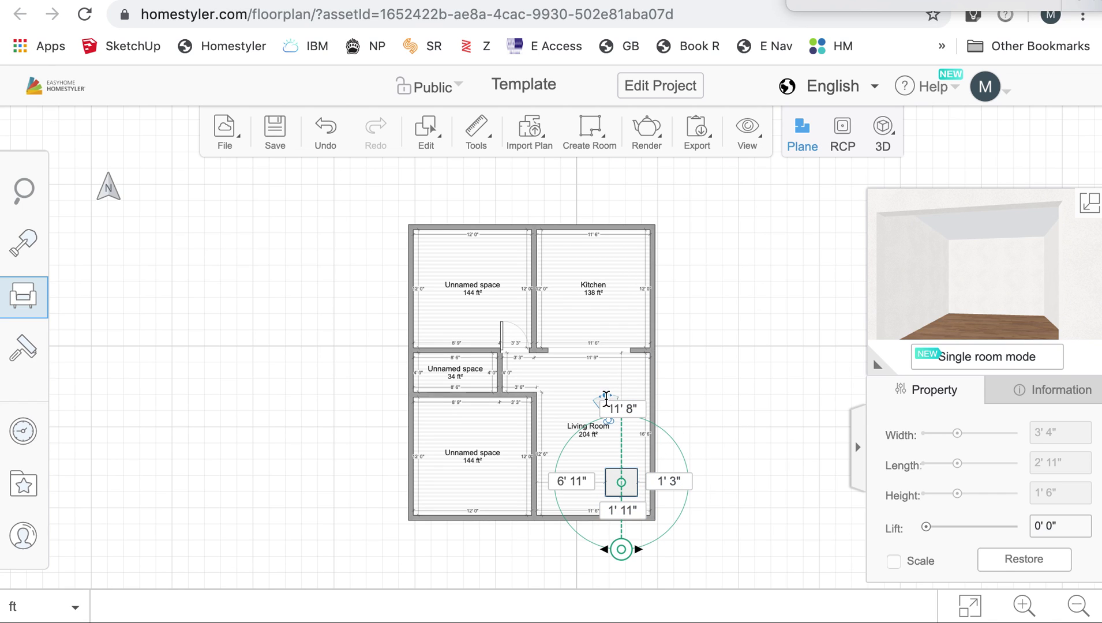
mouse_move(606, 398)
mouse_down()
mouse_move(581, 424)
mouse_move(617, 459)
mouse_up()
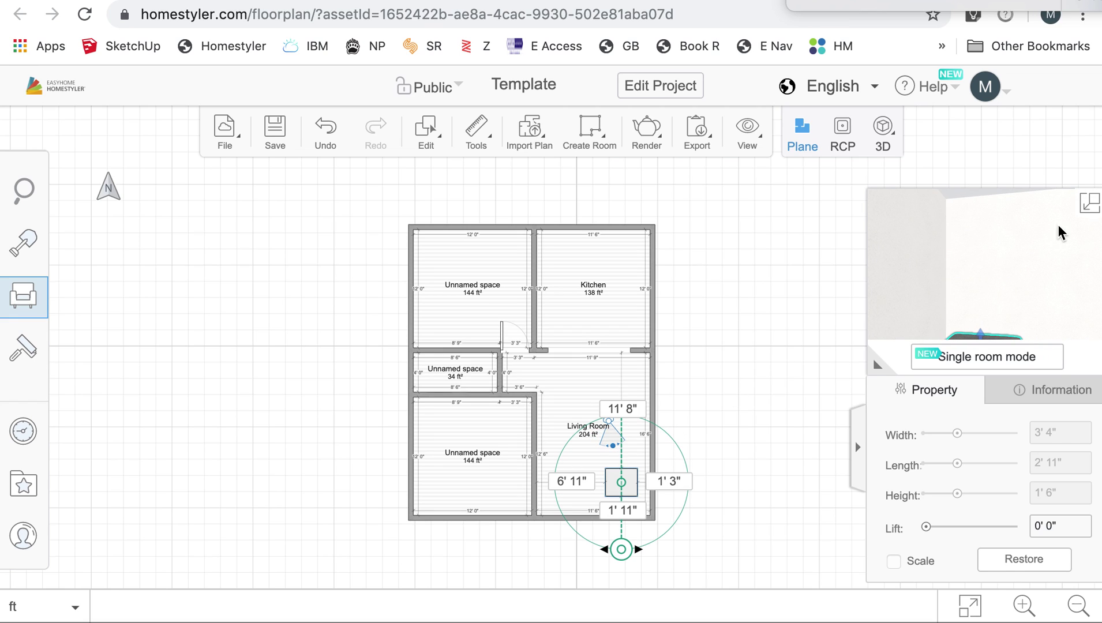
drag(872, 366, 778, 453)
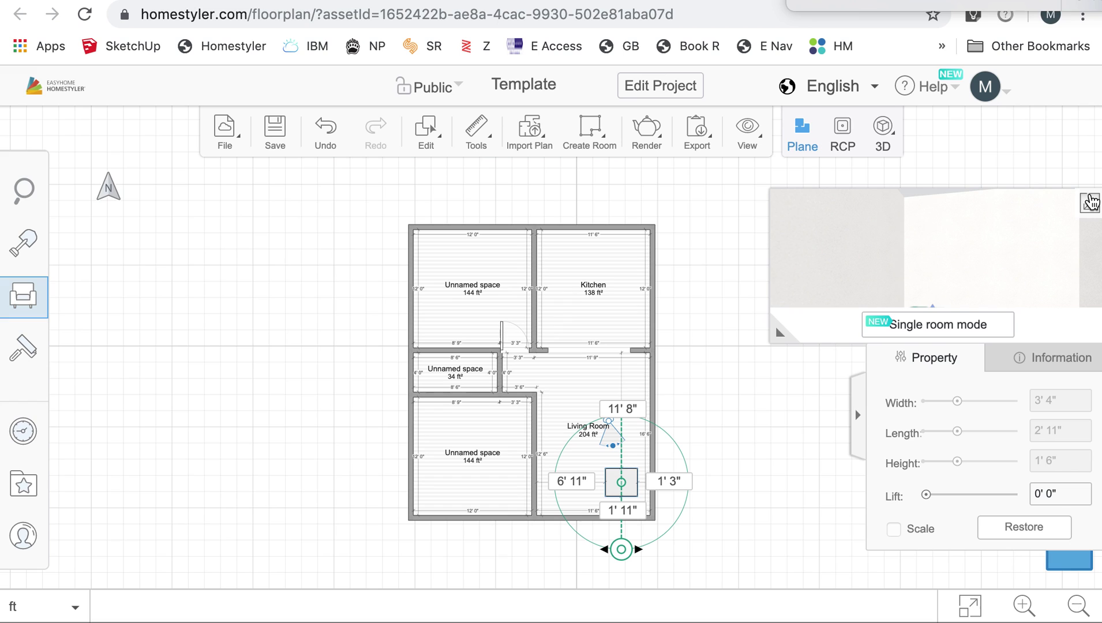
In 3D view, move the ottoman to 3'3" from the bottom wall and 1'0" from the right wall.
click(1088, 203)
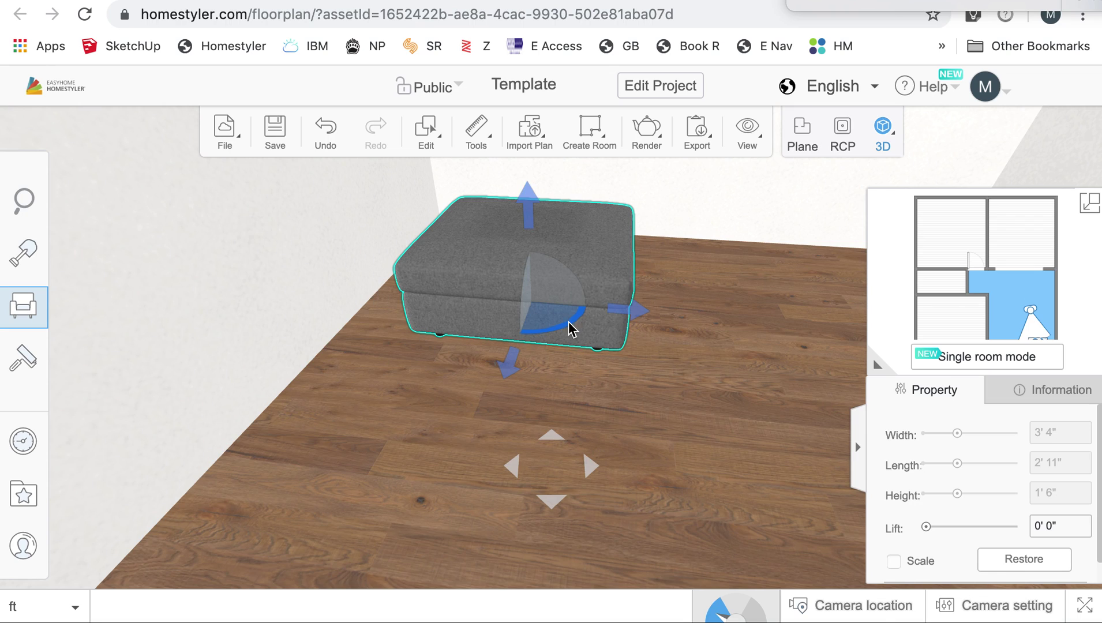
drag(544, 343, 503, 341)
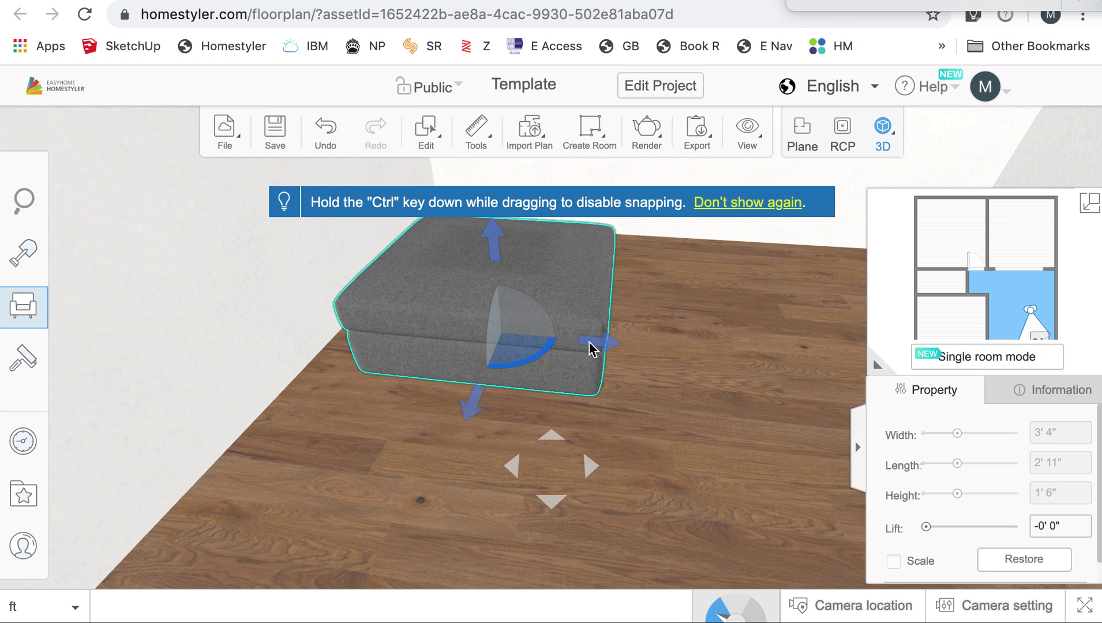
drag(617, 345, 592, 463)
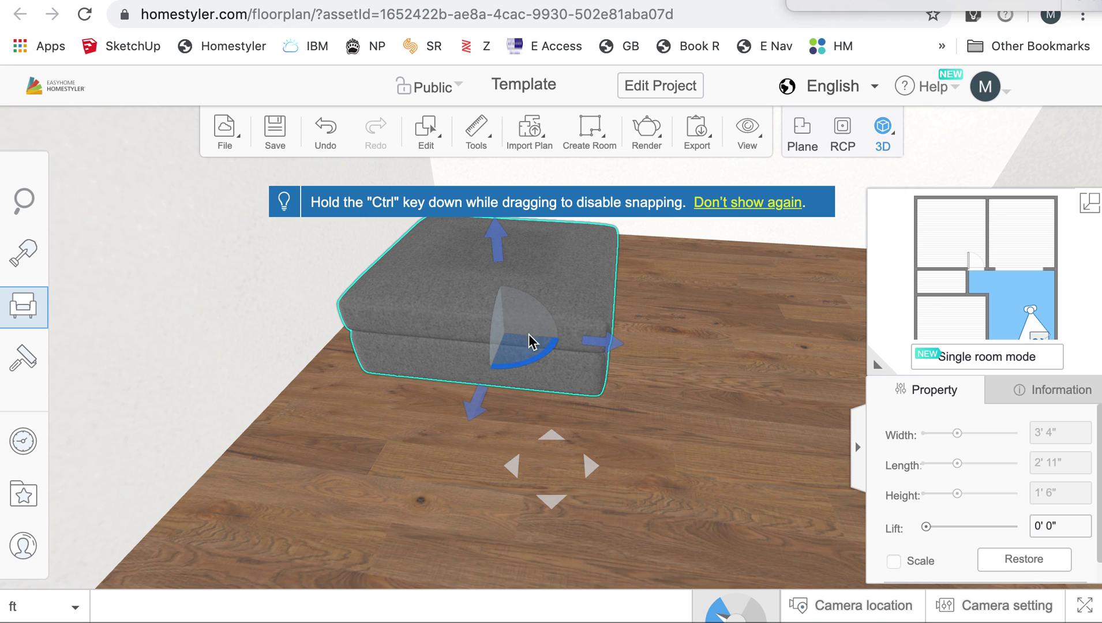
drag(477, 413, 558, 403)
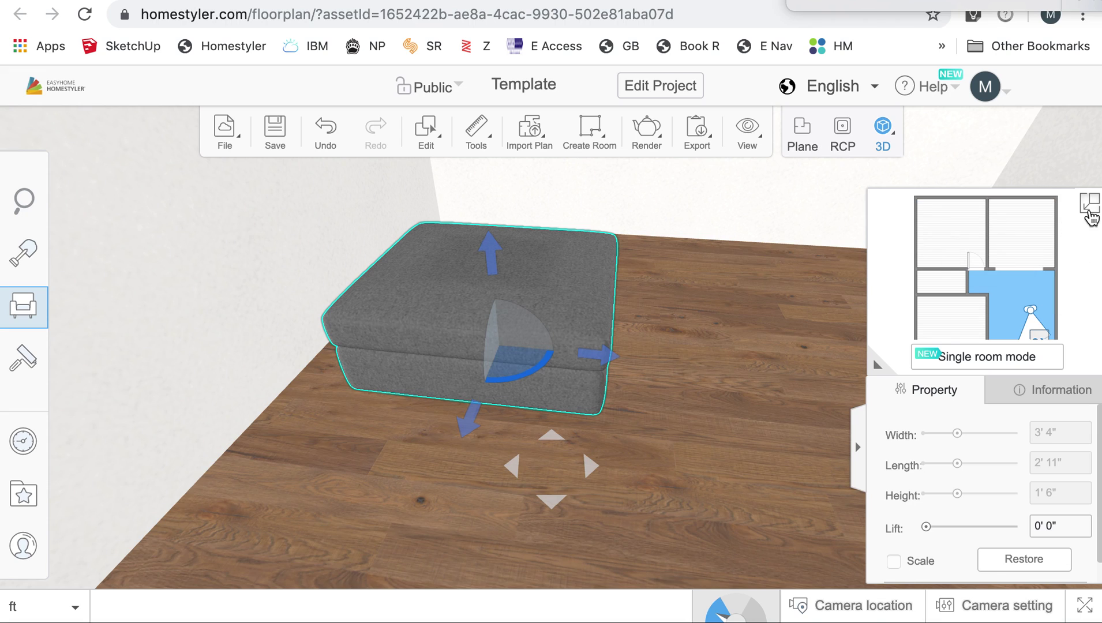
click(1090, 214)
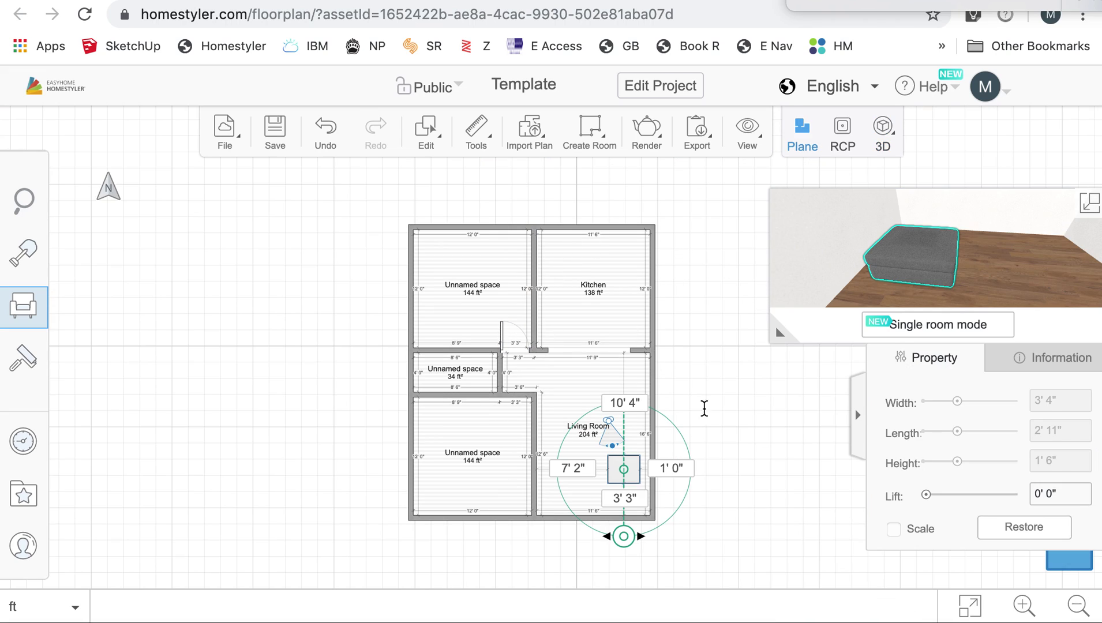